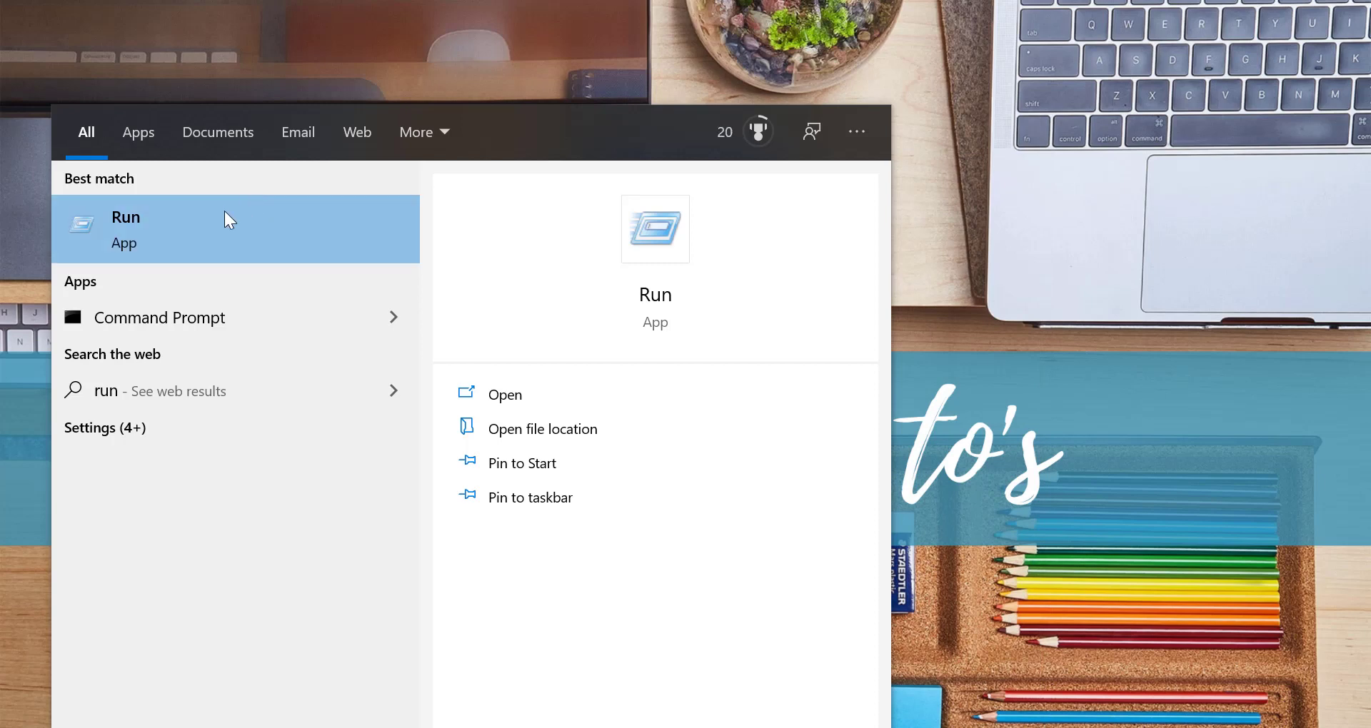
Open the current user's temporary files folder by running %temp% from the Run dialog
left_click(224, 212)
type("%")
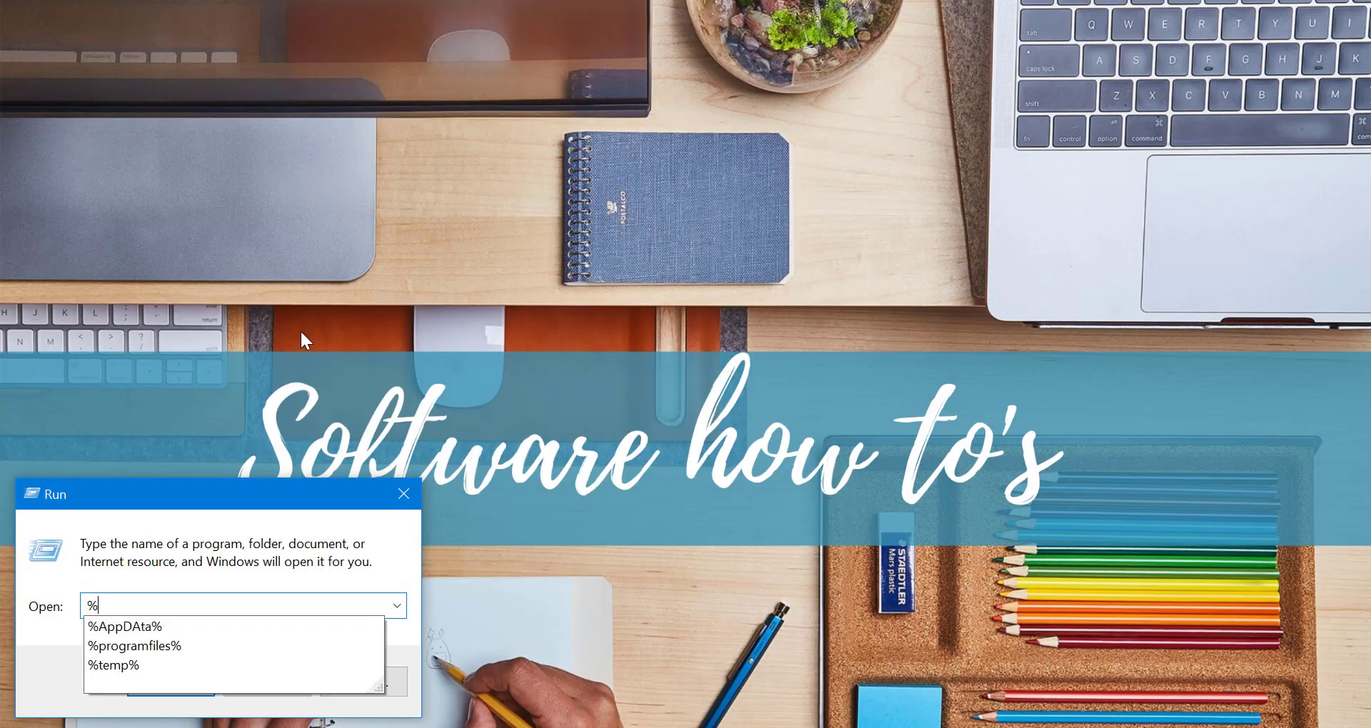
type("temp%")
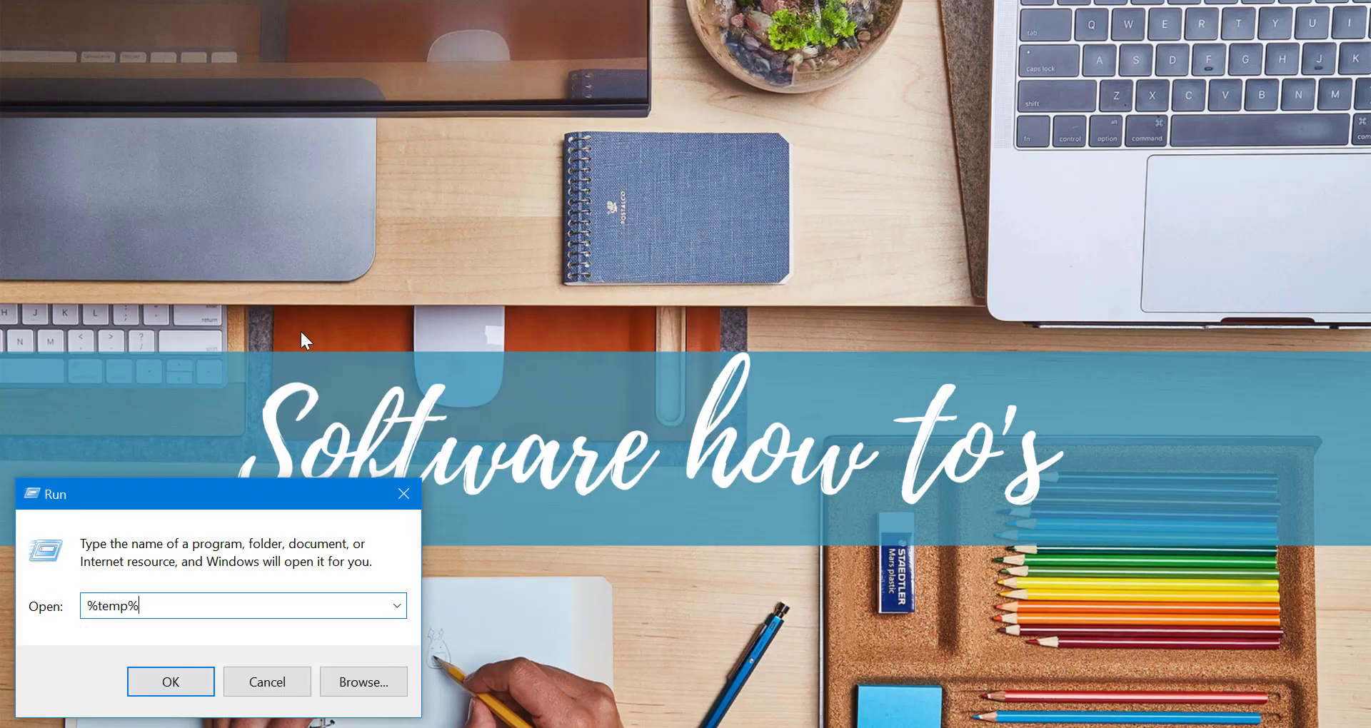
key("Return")
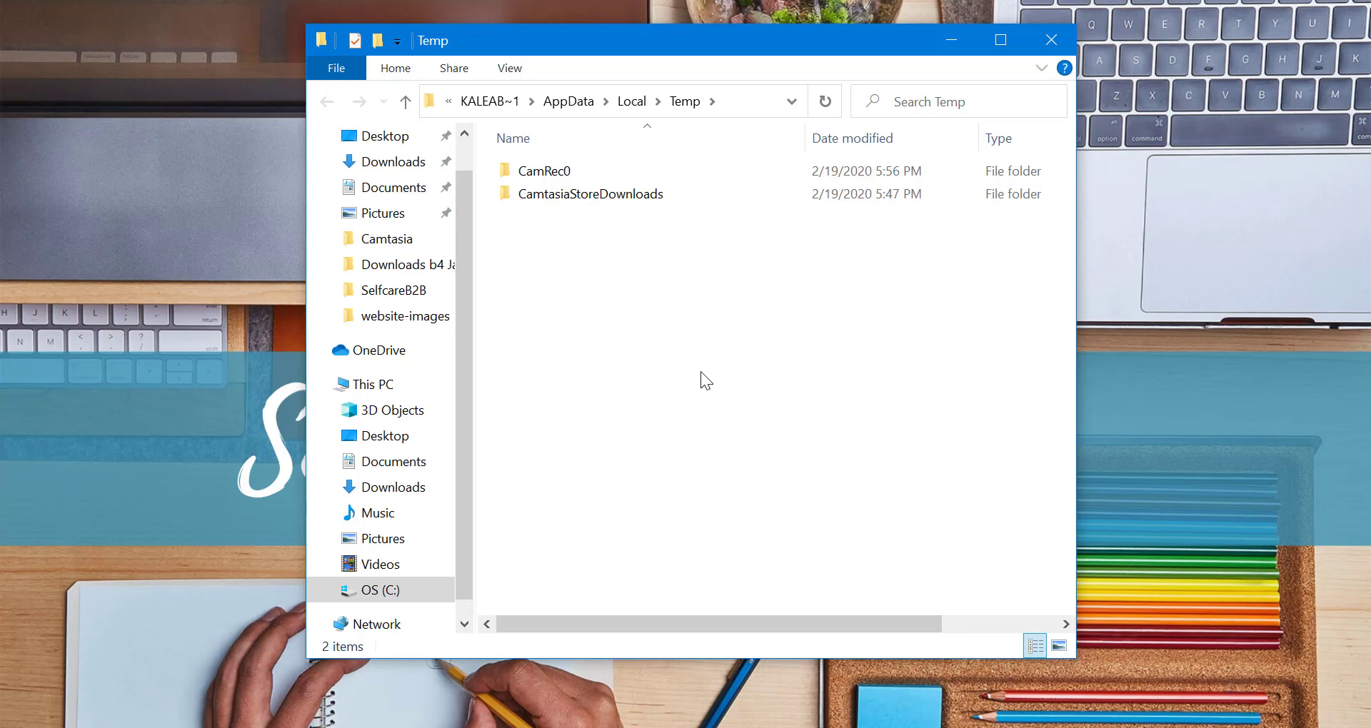
Request deletion of all items in the user's Temp folder, but decline the permanent deletion
key("ctrl+a")
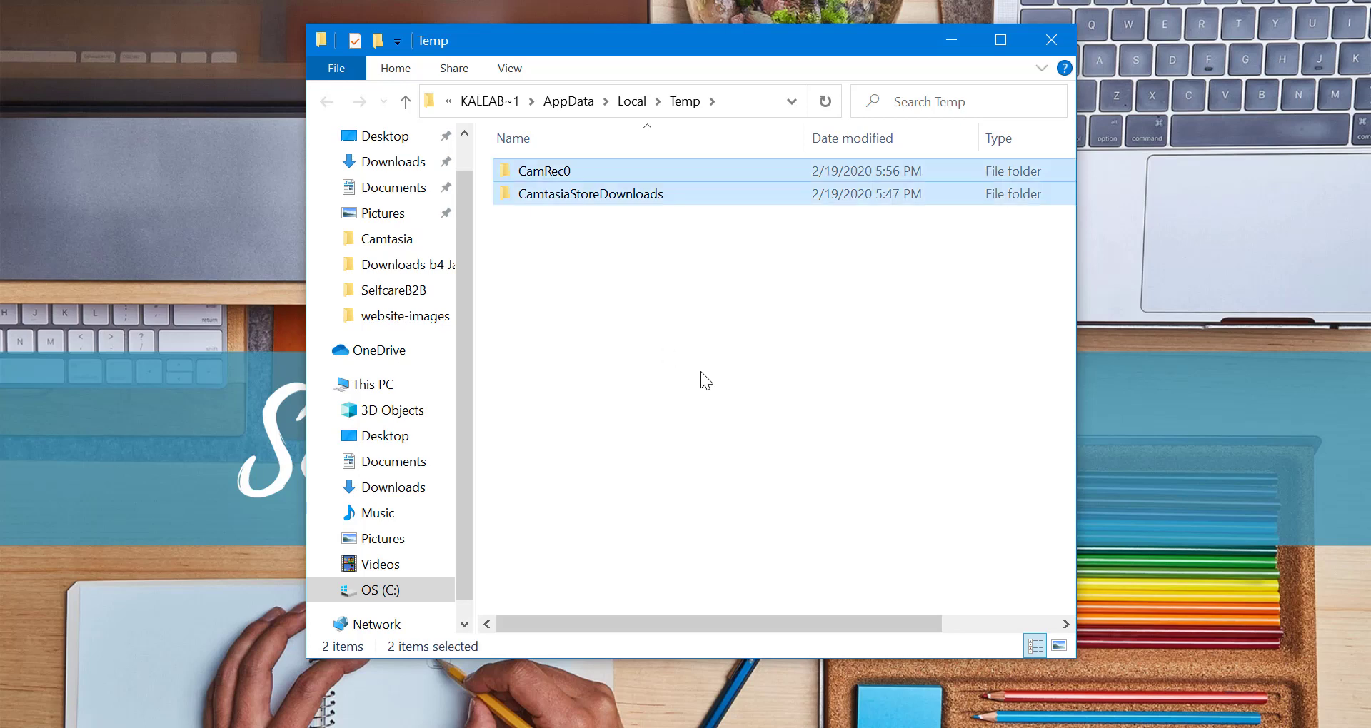
right_click(653, 198)
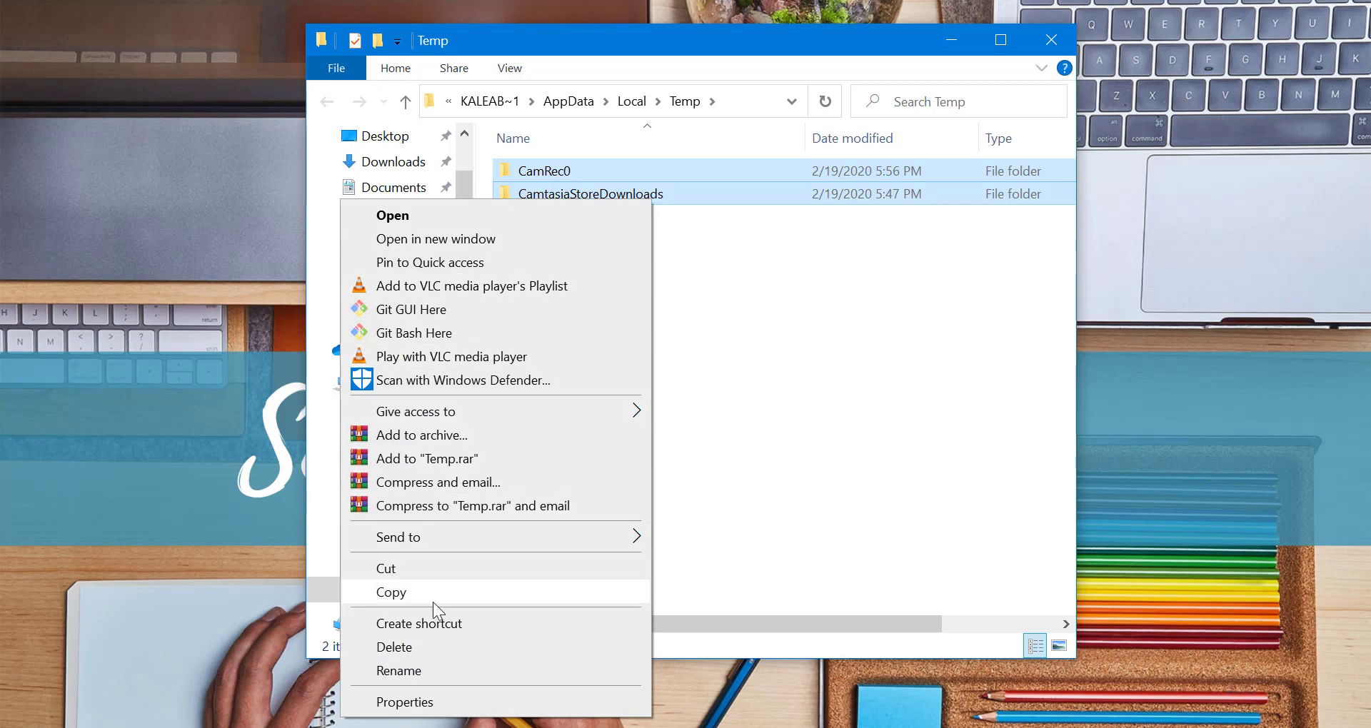
left_click(409, 648)
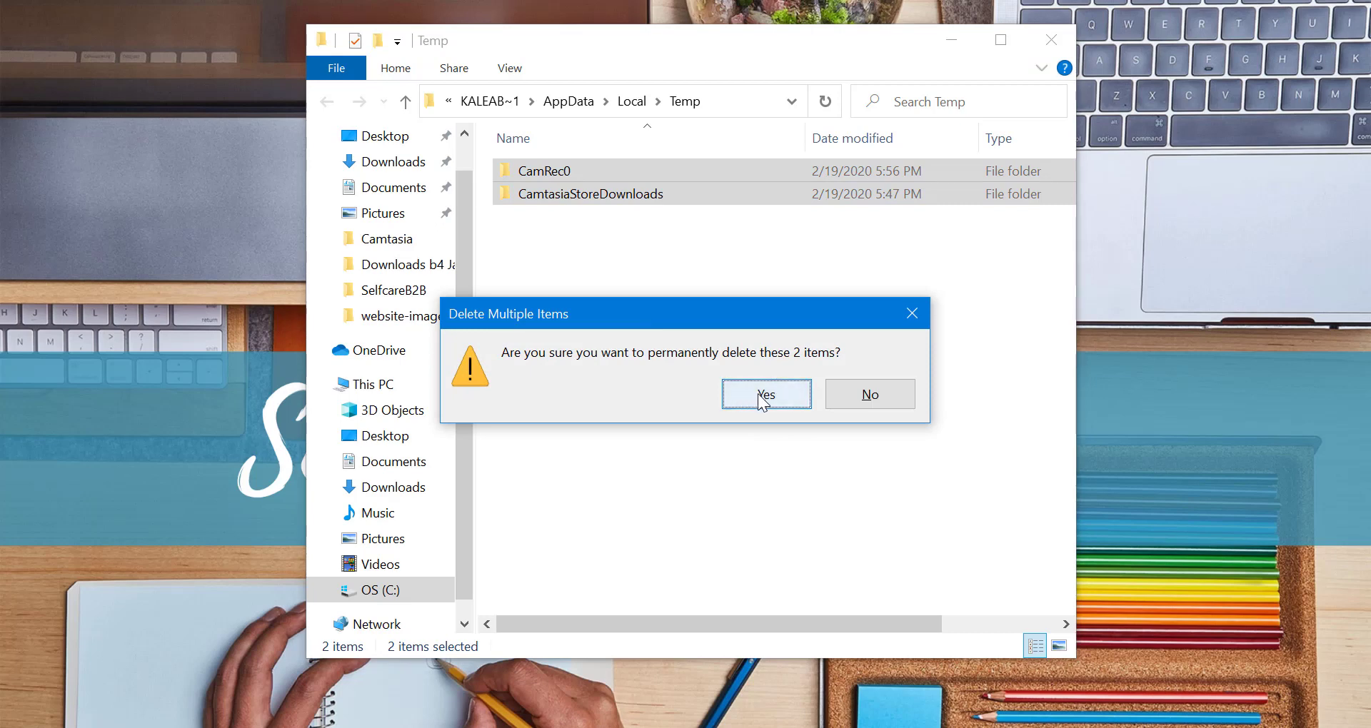
left_click(888, 398)
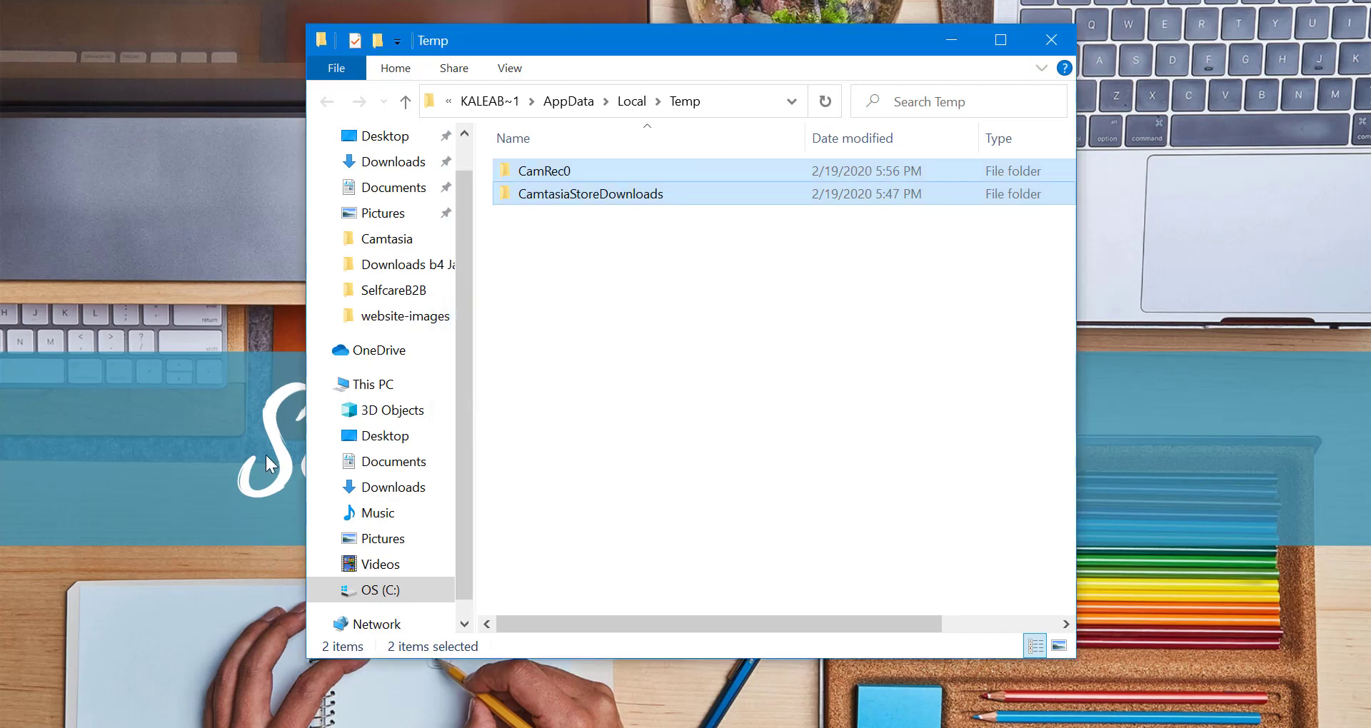
Open the Windows system Temp folder by running temp from the Run dialog
key("super+r")
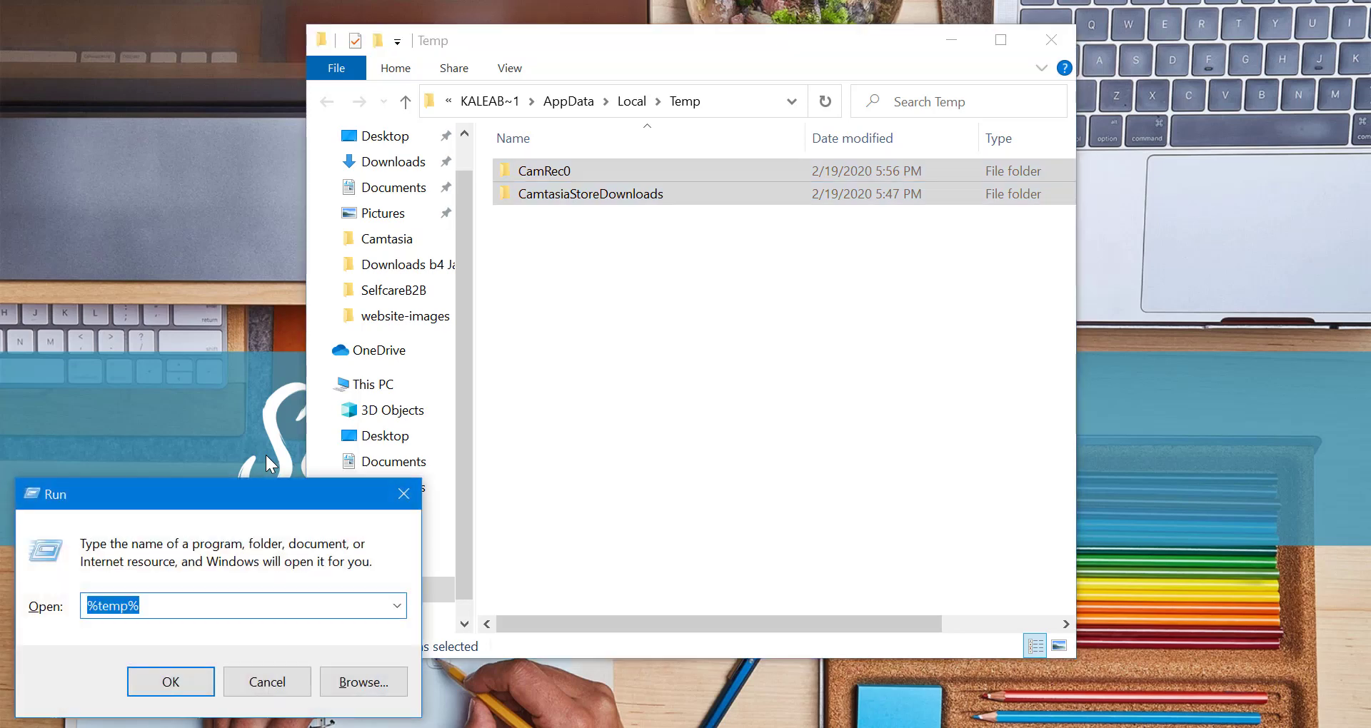
left_click(251, 687)
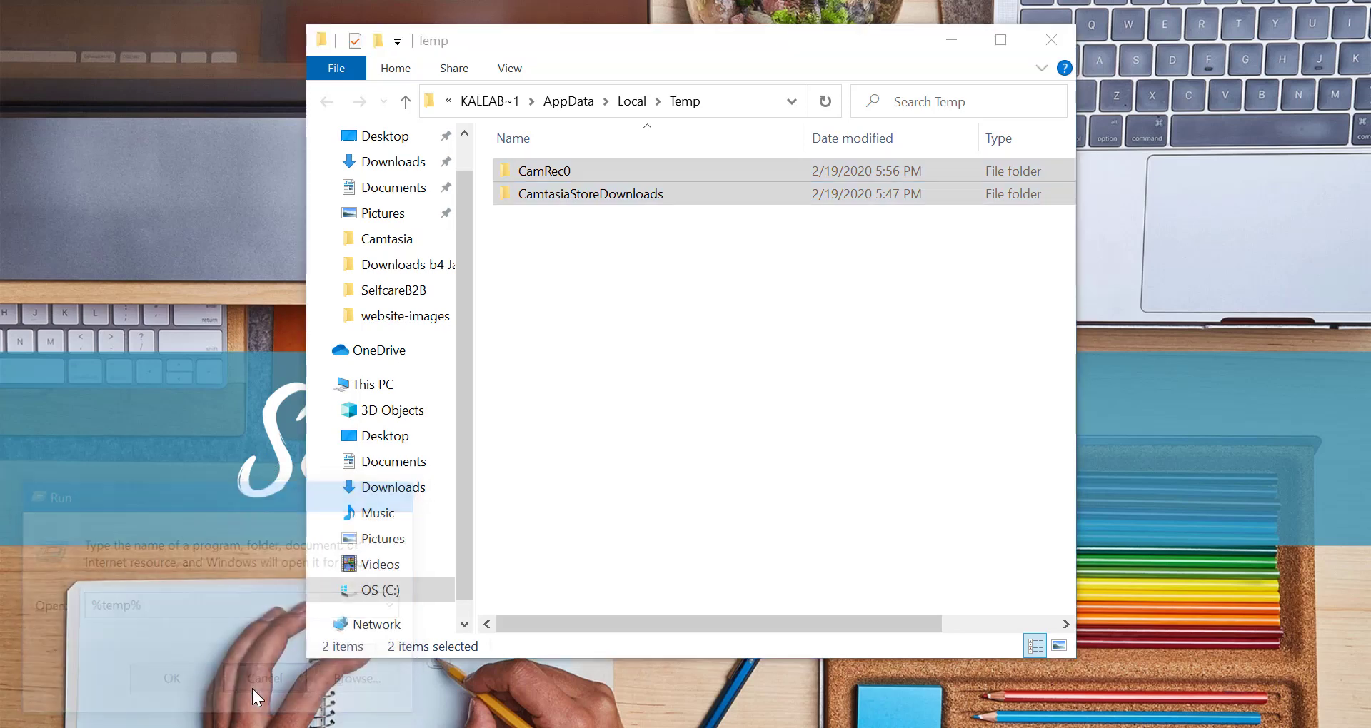
left_click(17, 725)
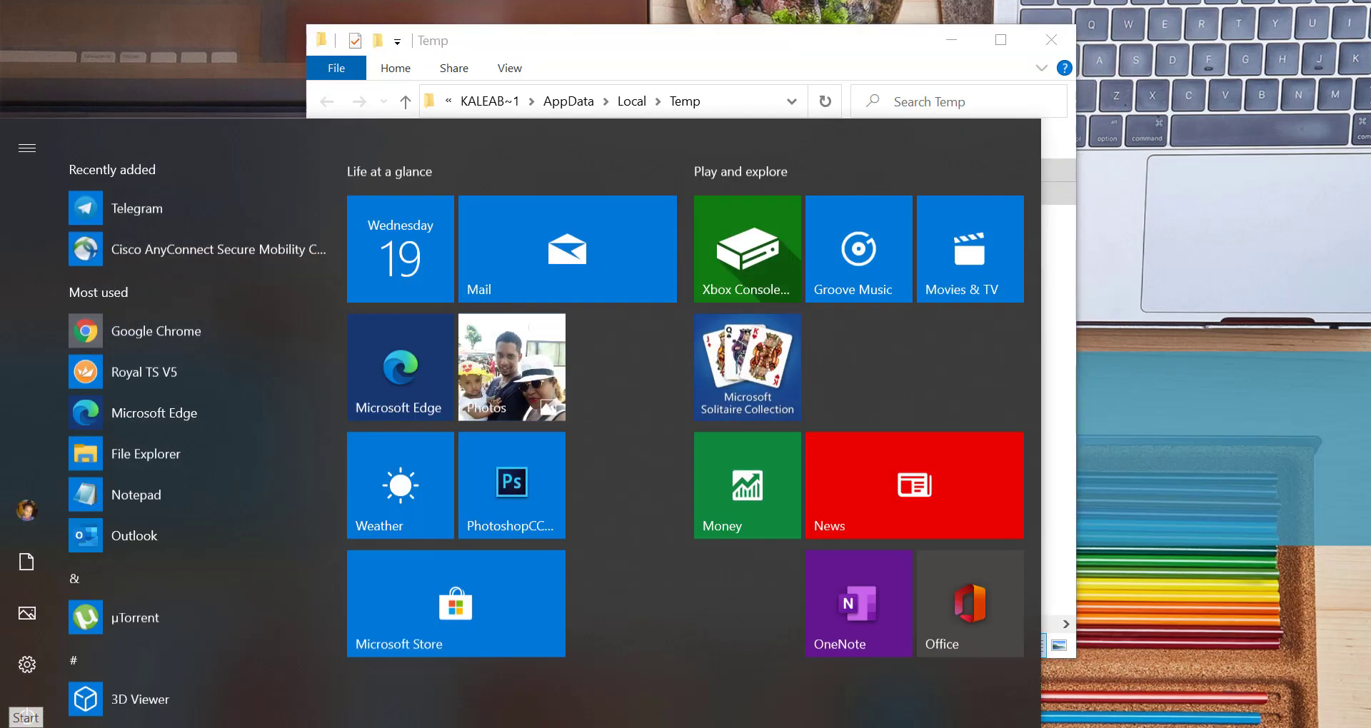
type("run")
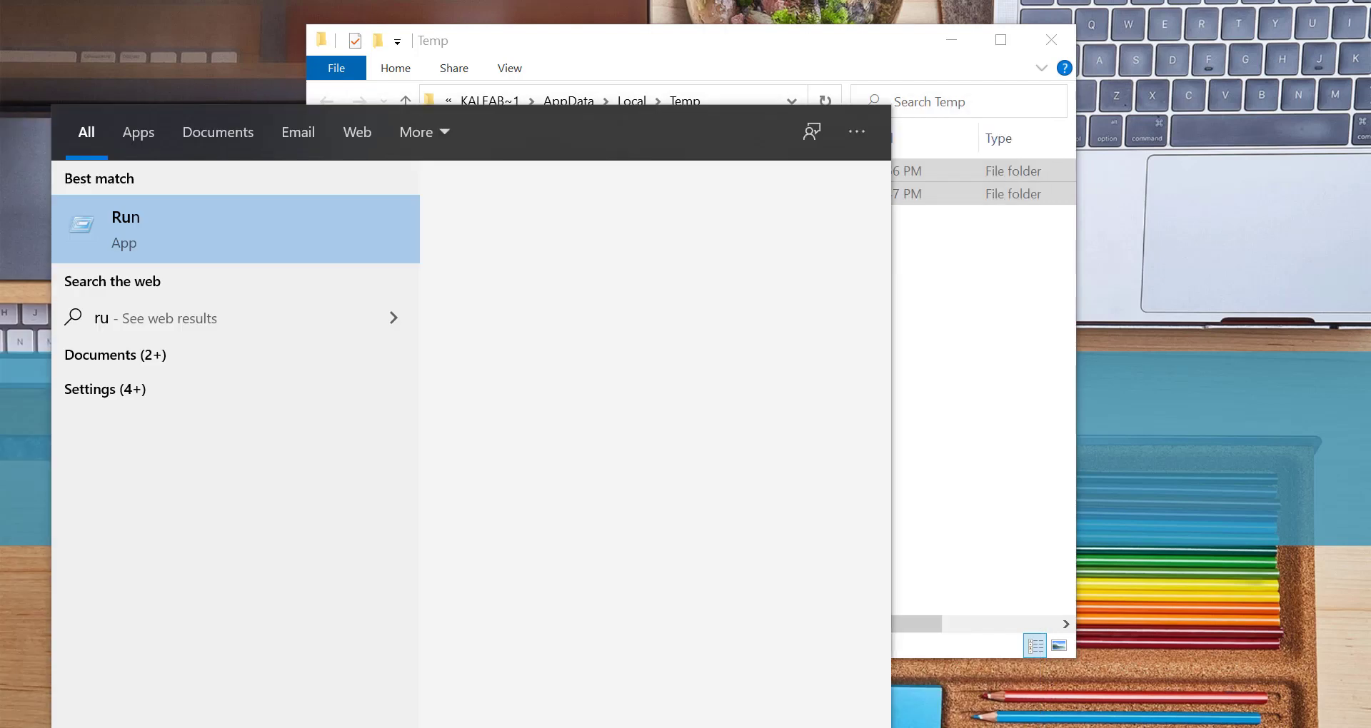
left_click(197, 233)
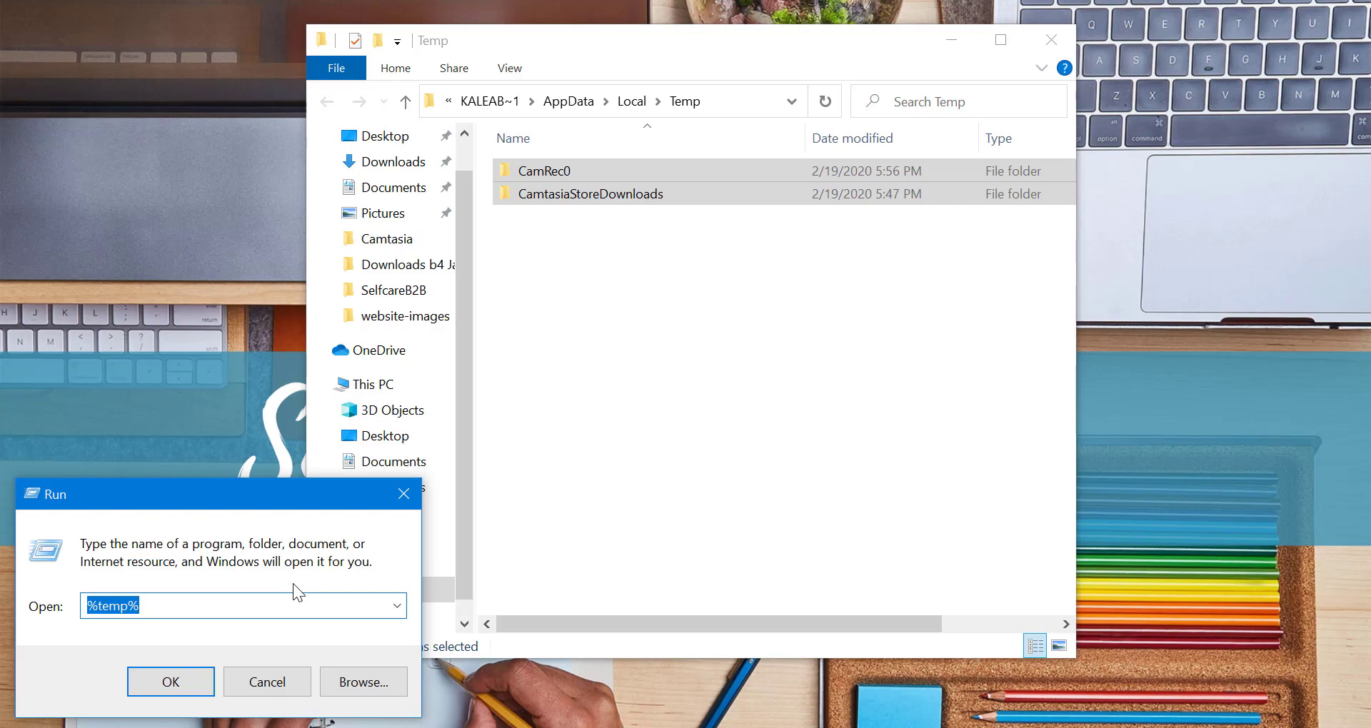
type("temp")
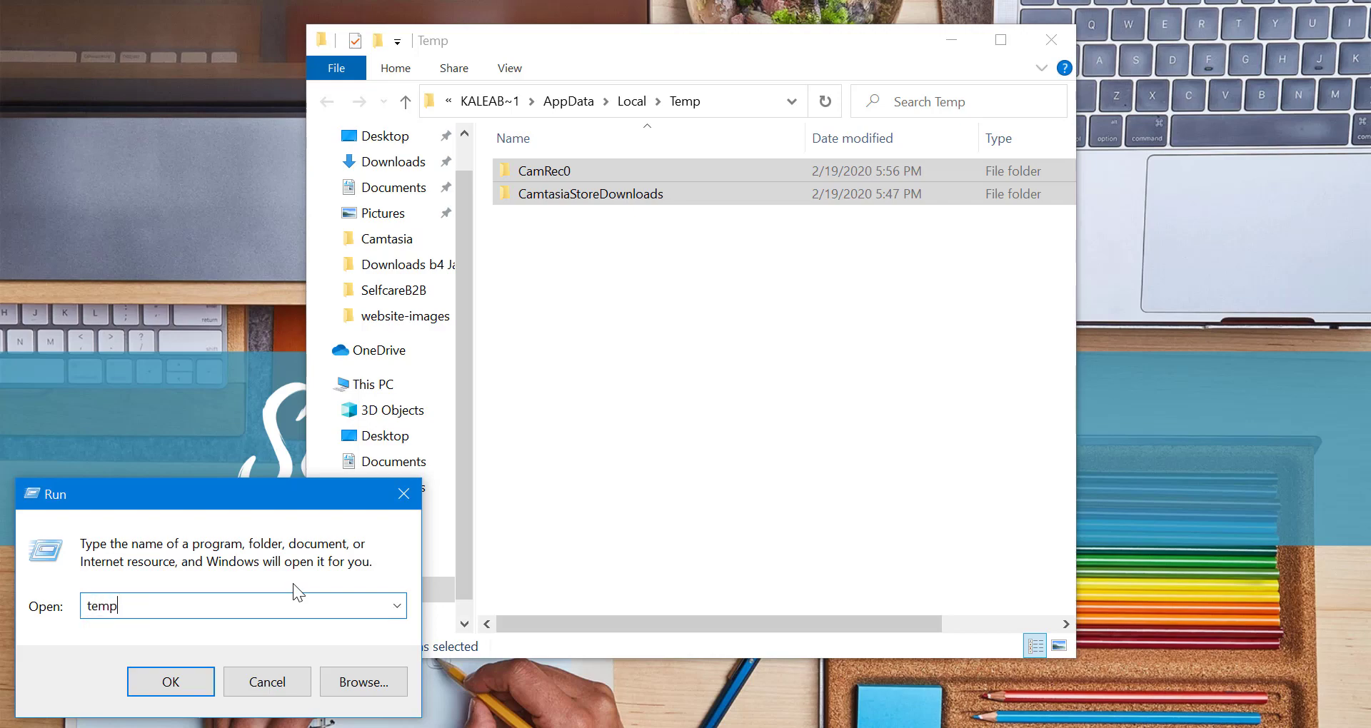
key("Return")
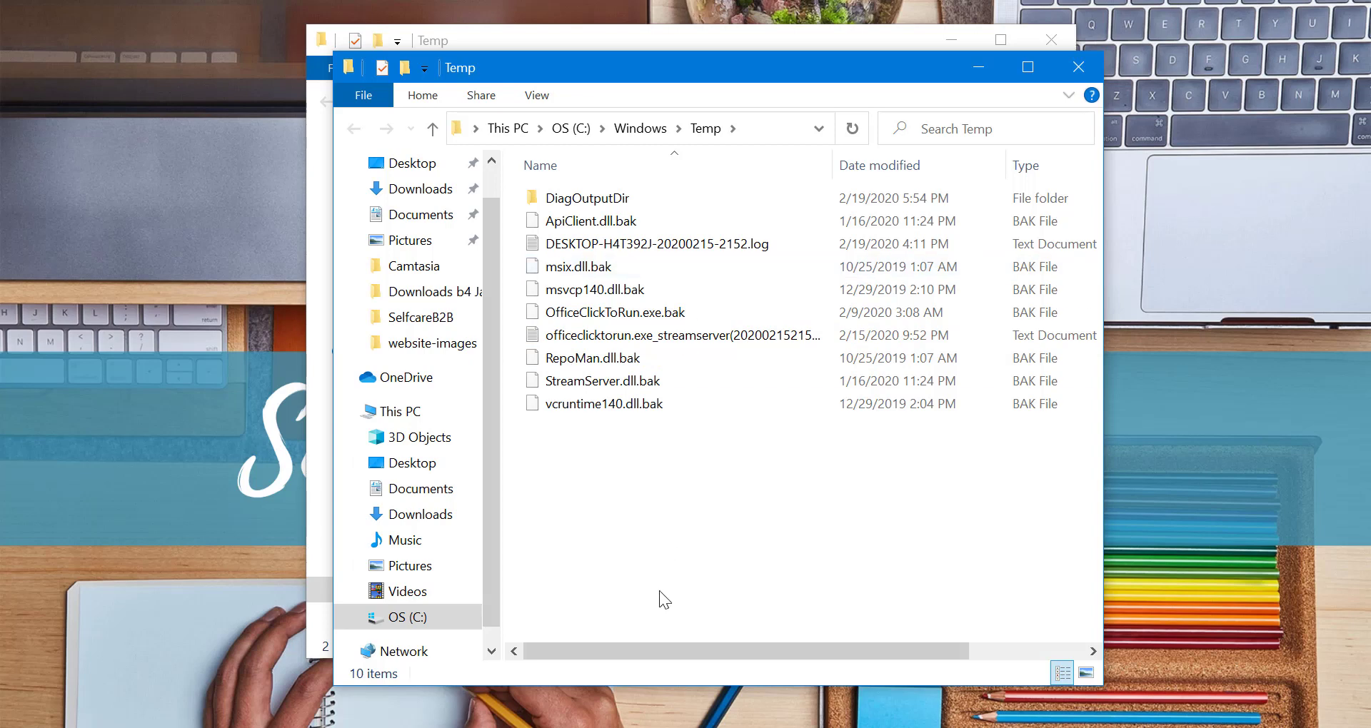
Request deletion of all files in the Windows Temp folder, but decline the permanent deletion
key("ctrl+a")
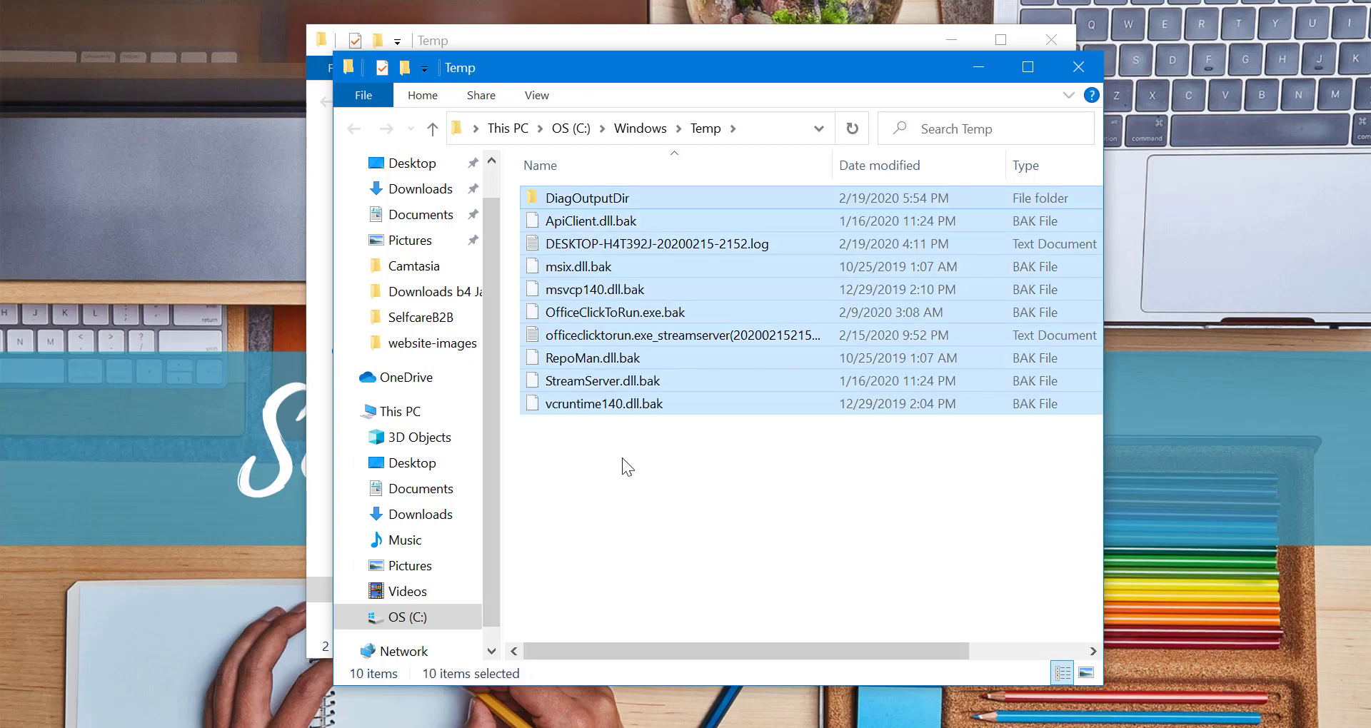
right_click(642, 368)
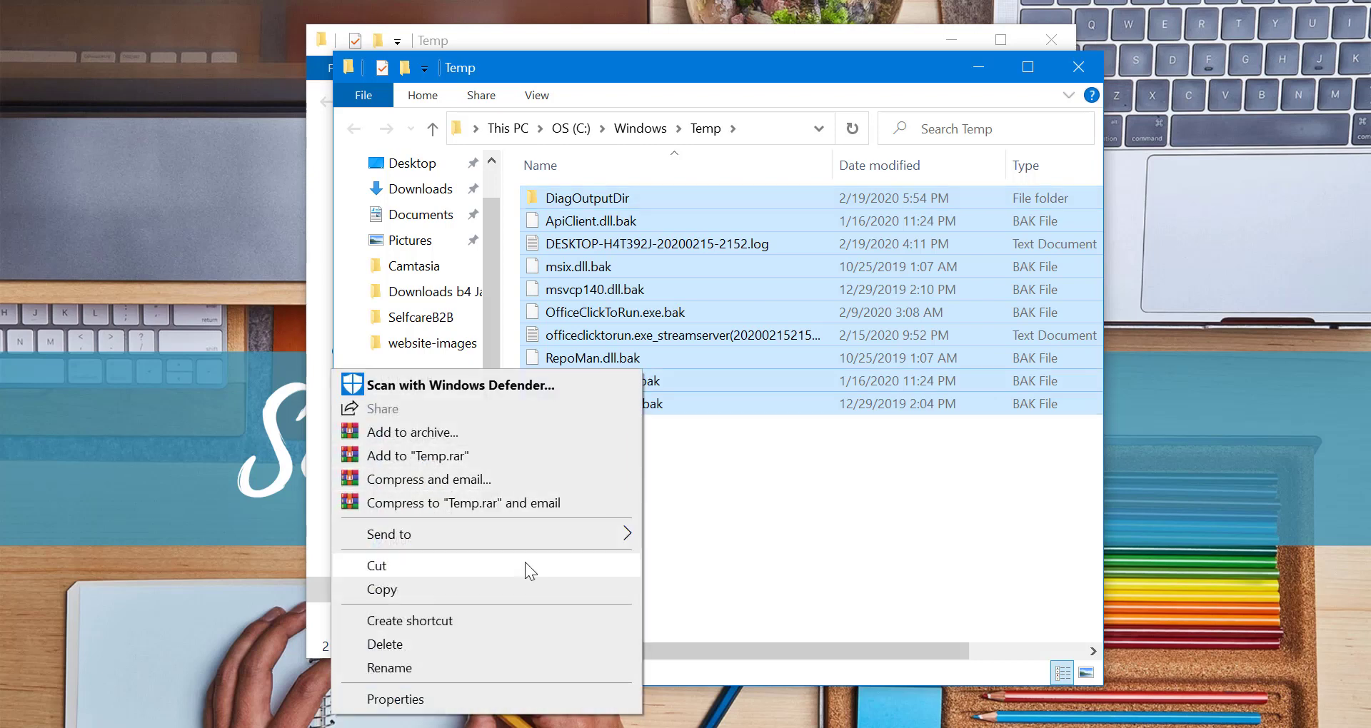
left_click(423, 644)
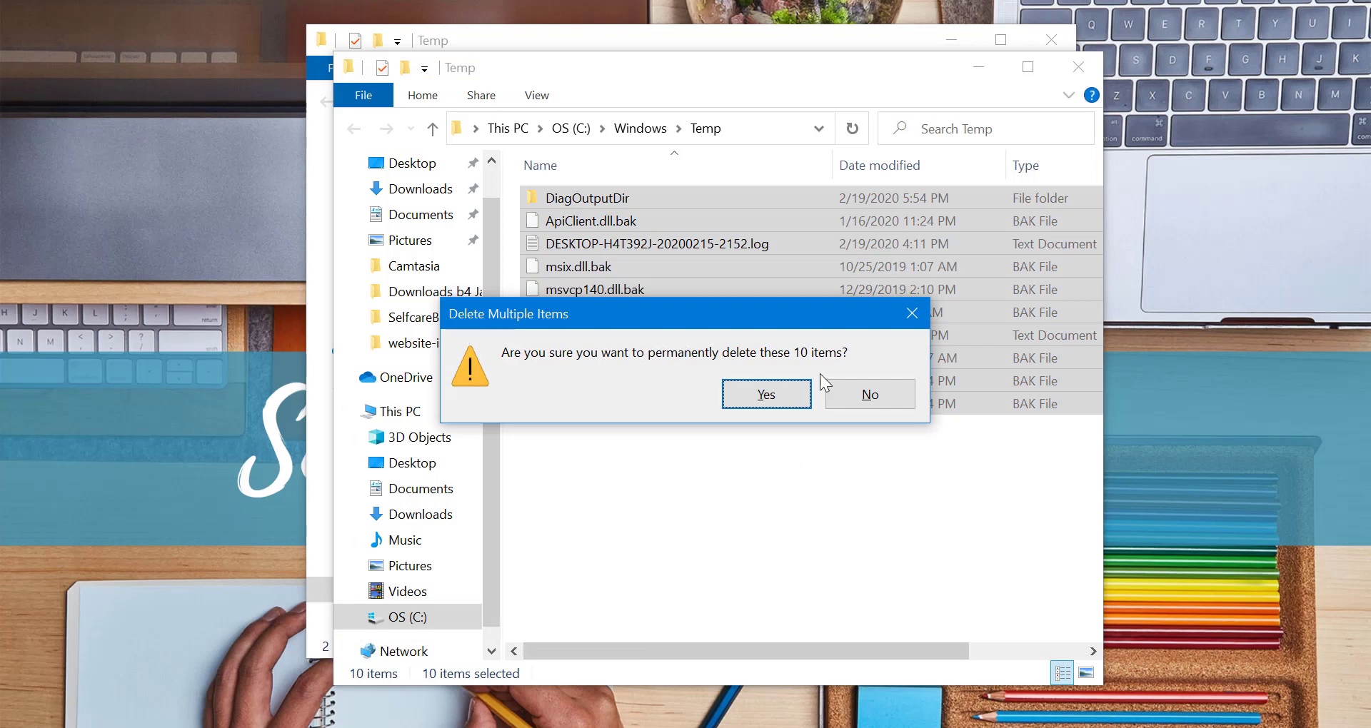
left_click(857, 403)
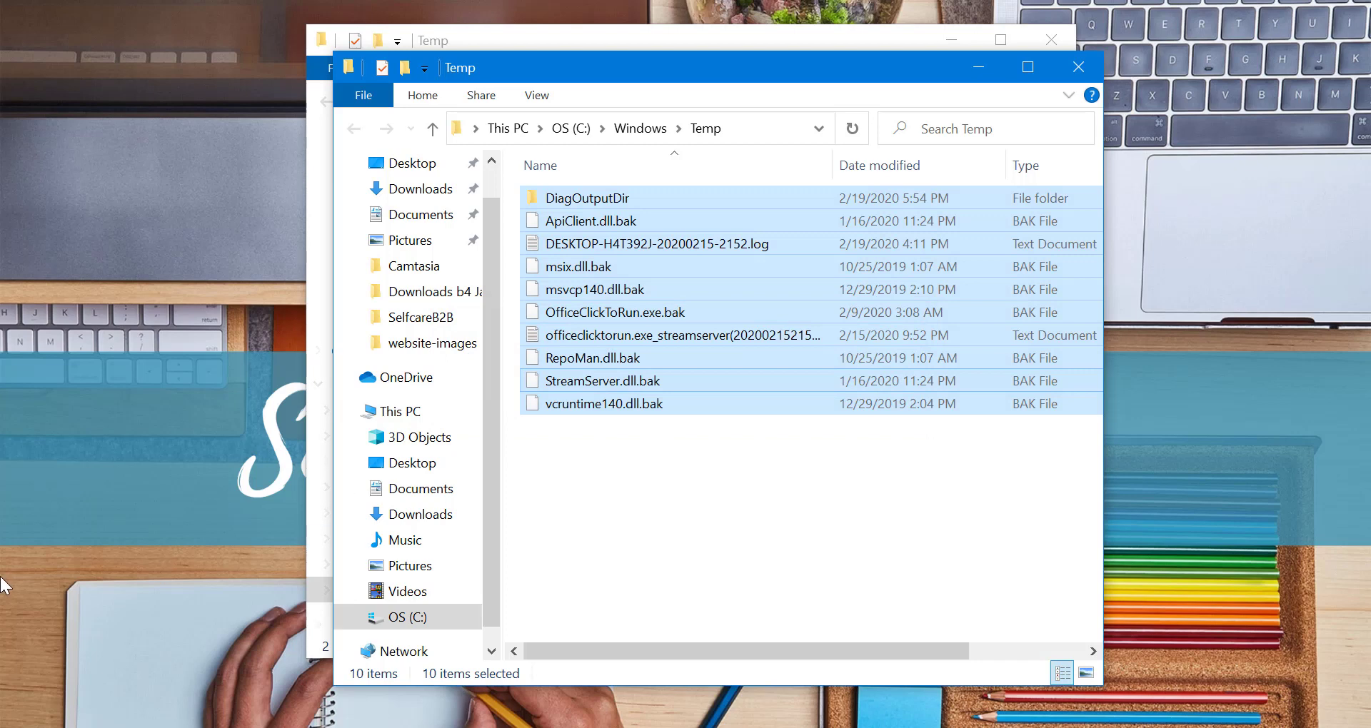
left_click(229, 361)
right_click(228, 361)
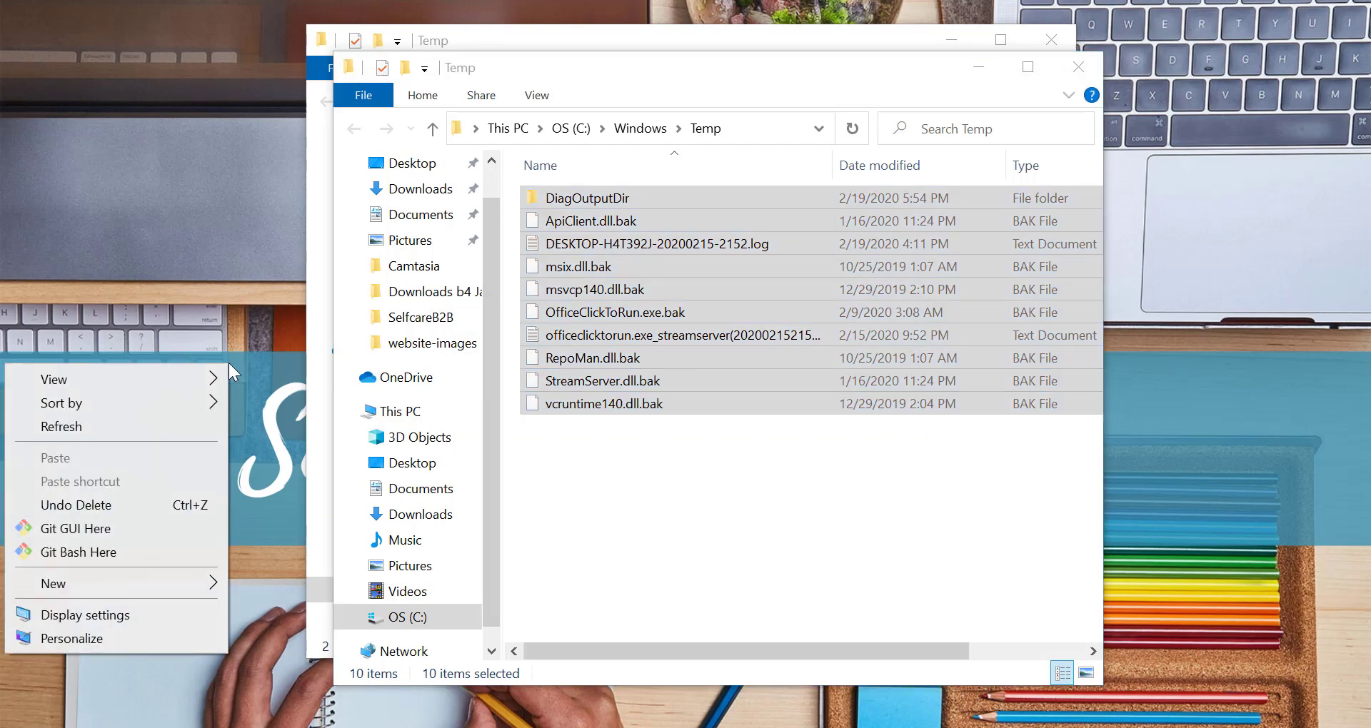
left_click(174, 431)
Open the Windows Prefetch folder by running prefetch from the Run dialog
key("super")
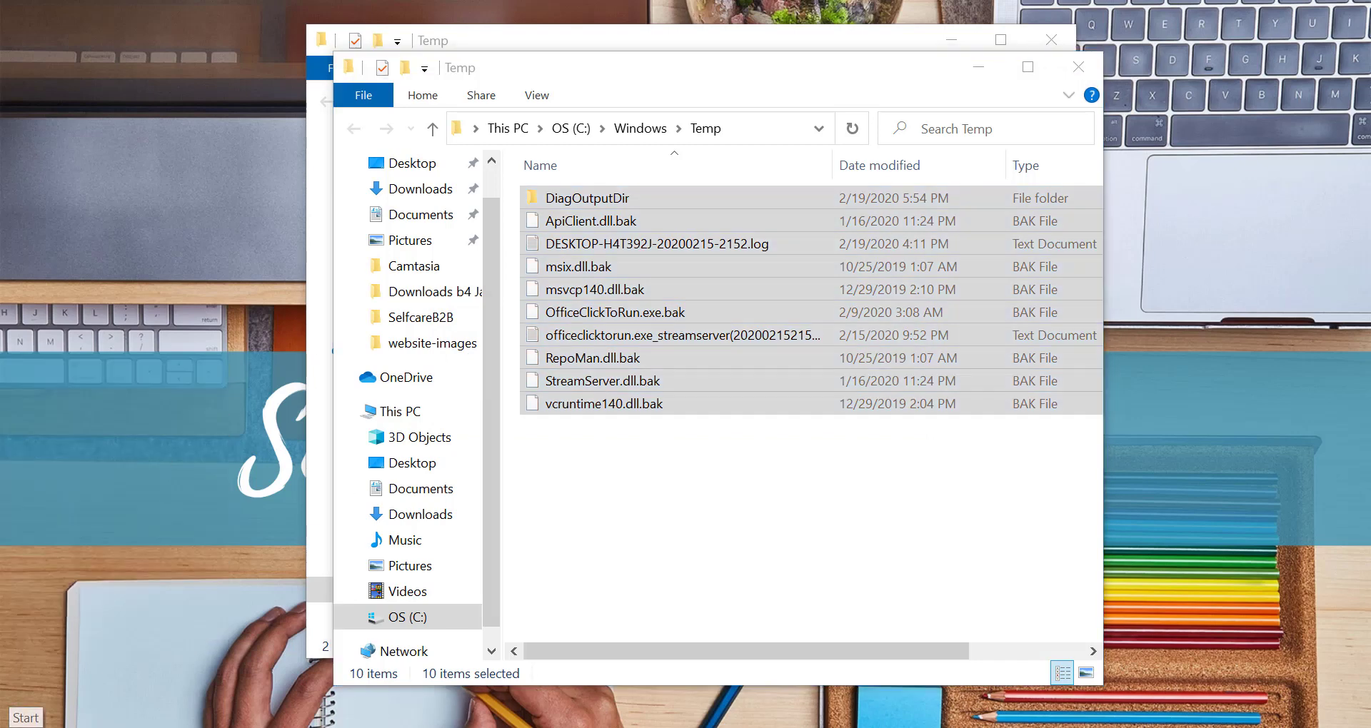
type("run")
left_click(262, 236)
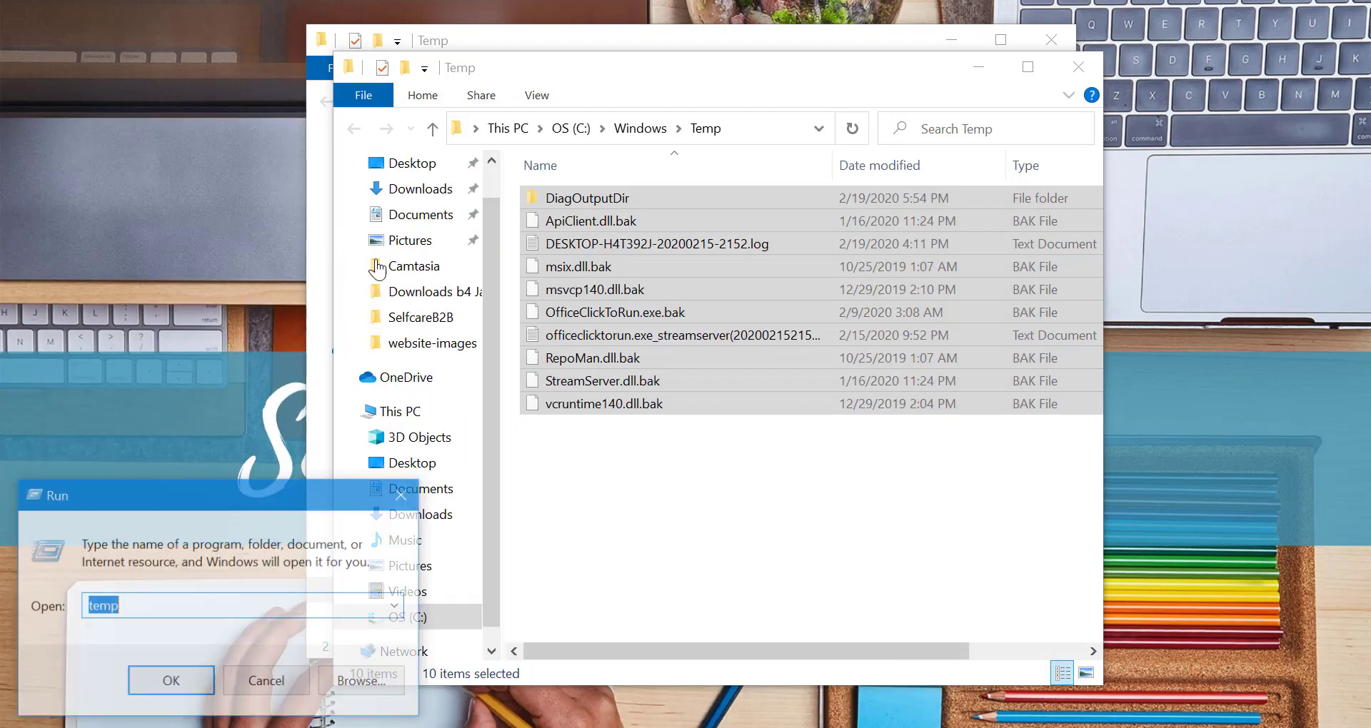
type("pre")
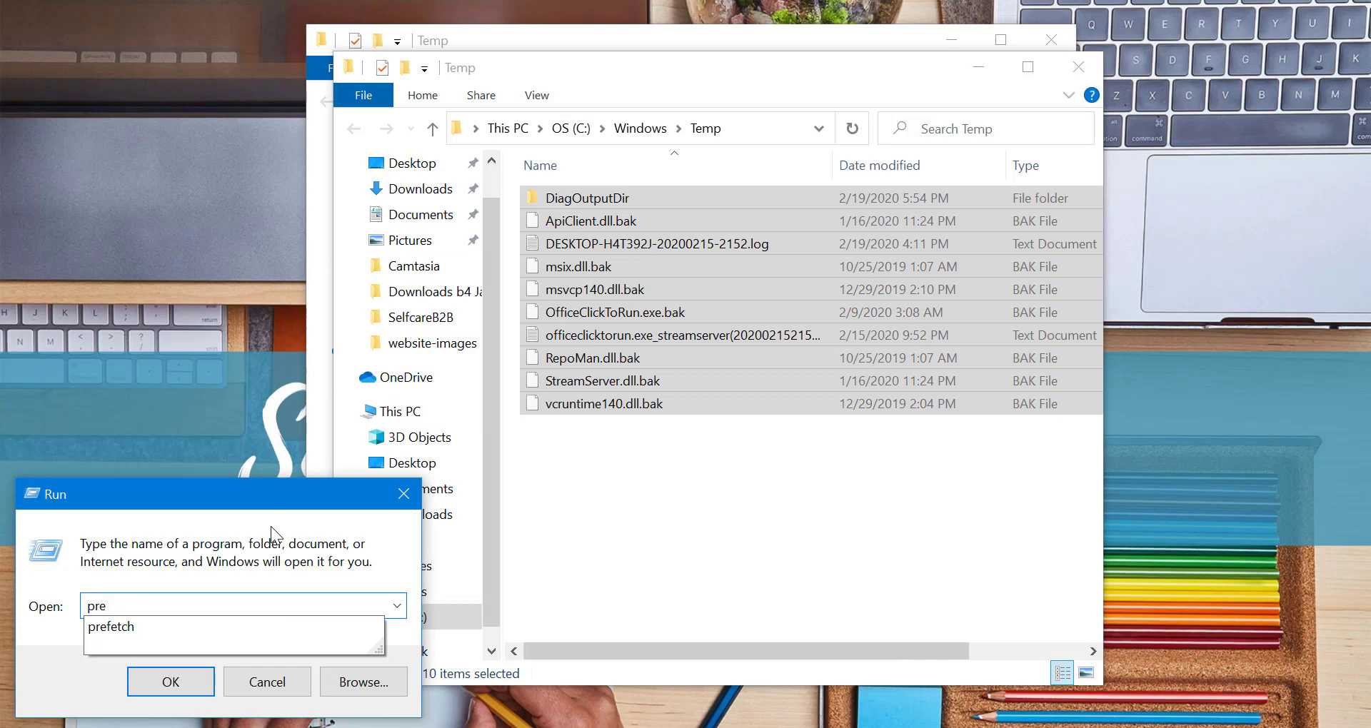
type("fetch")
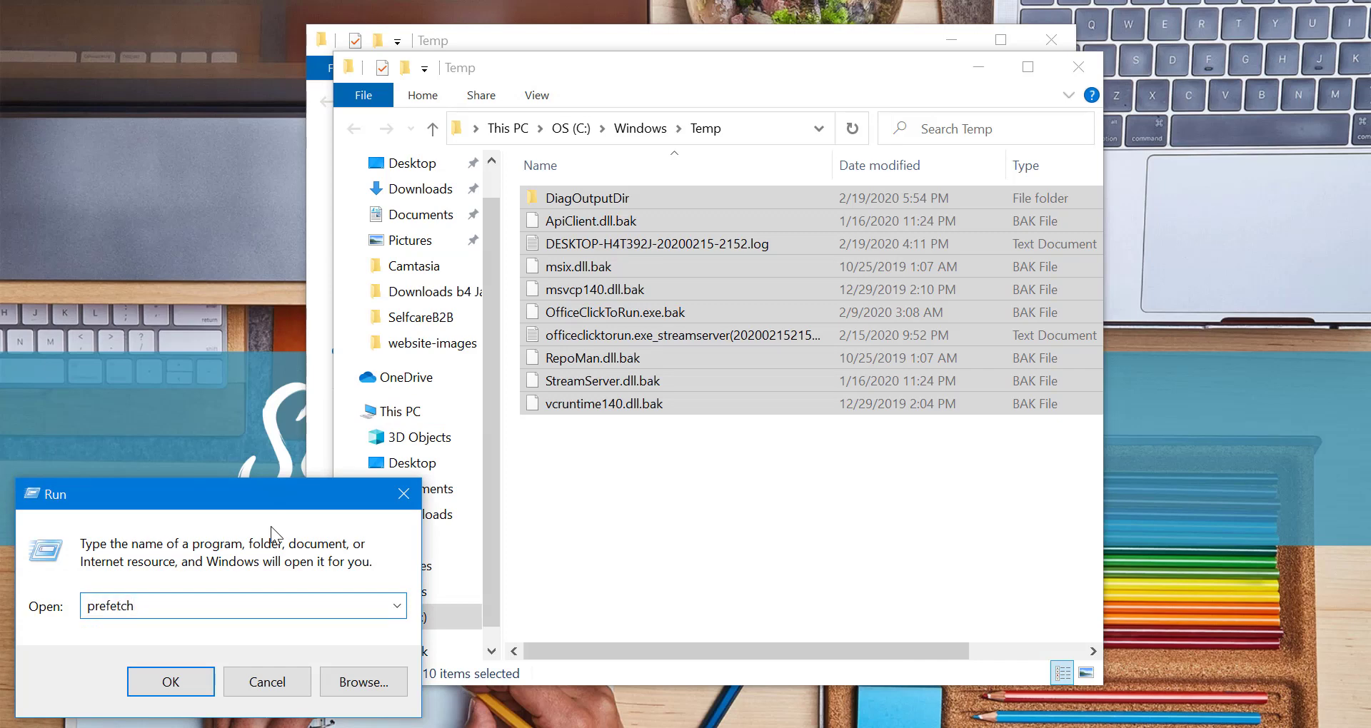
left_click(172, 678)
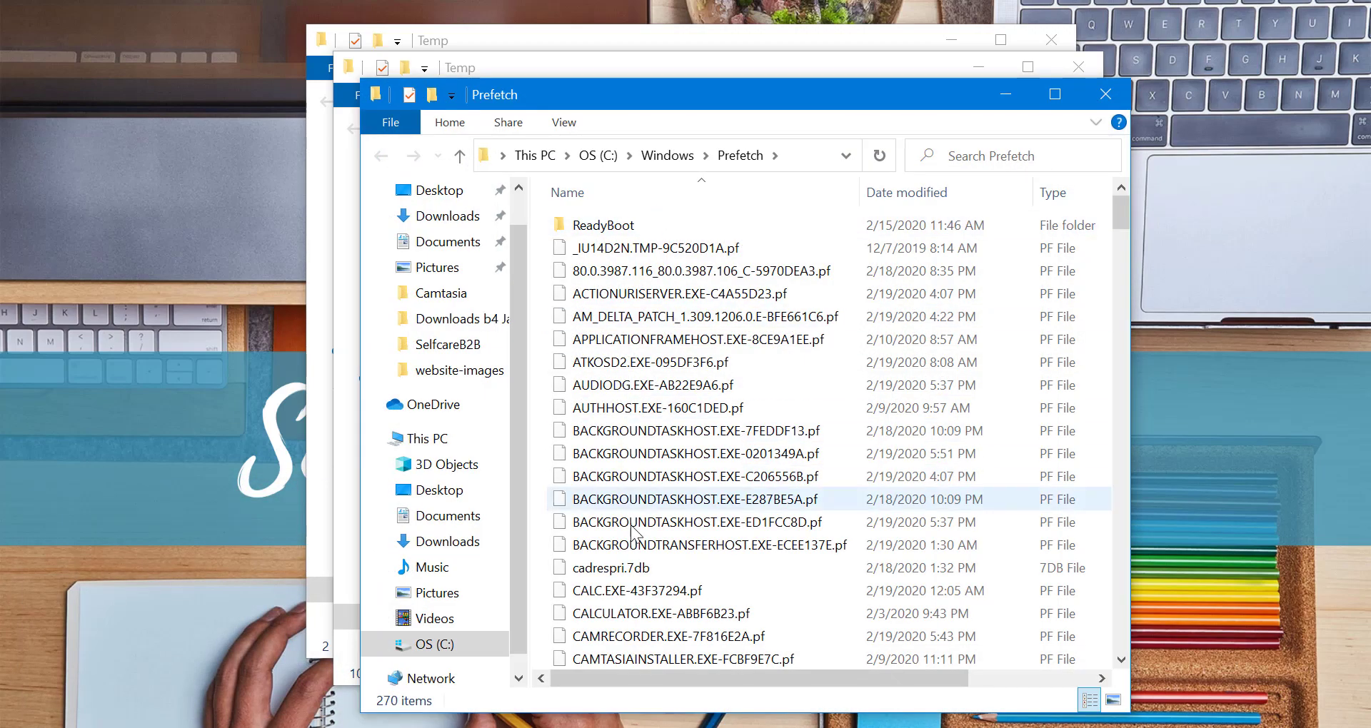
Select all items in the Prefetch folder and request their deletion
left_click(632, 530)
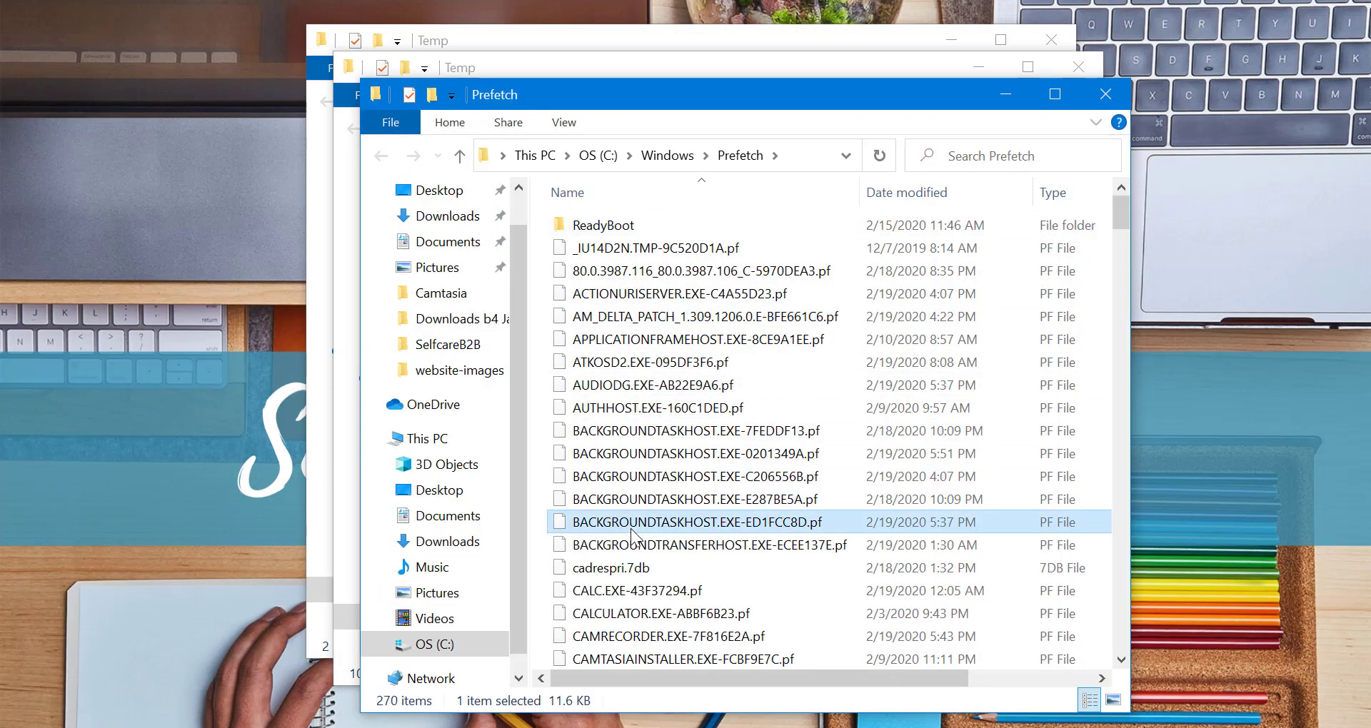
key("ctrl+a")
right_click(765, 395)
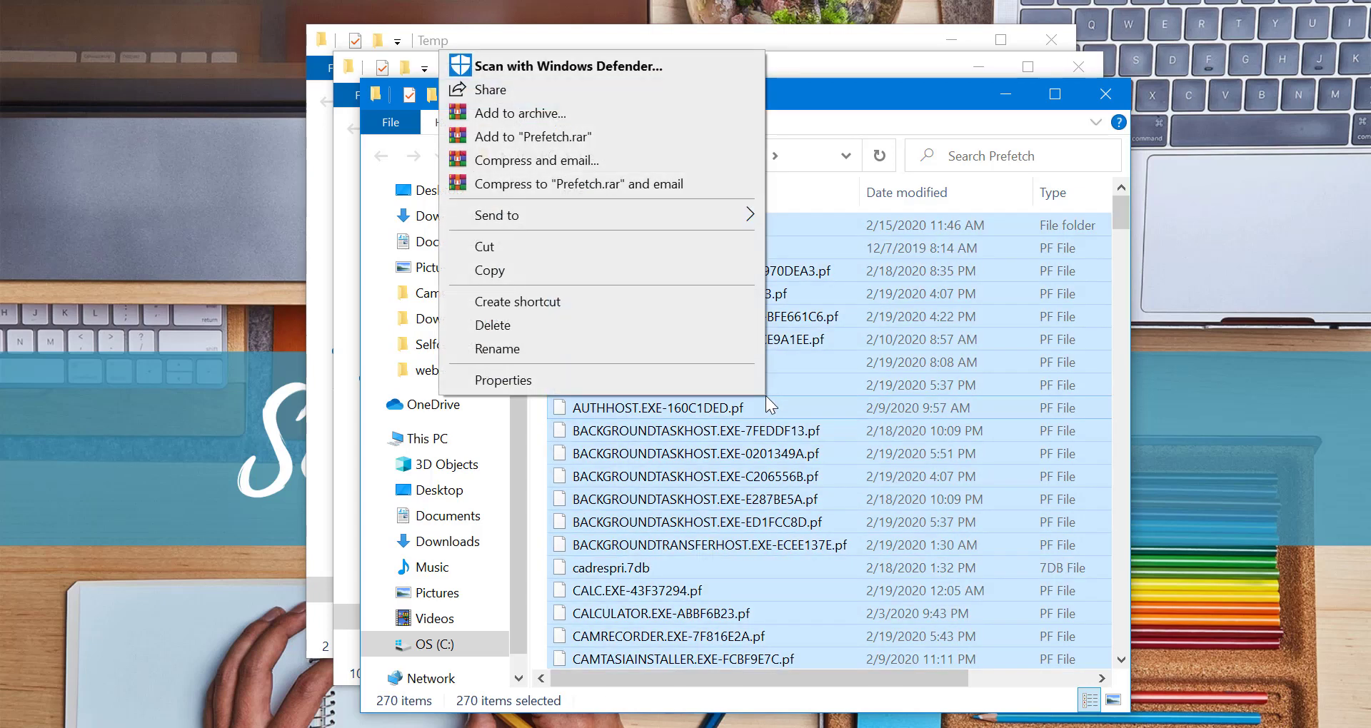
left_click(607, 331)
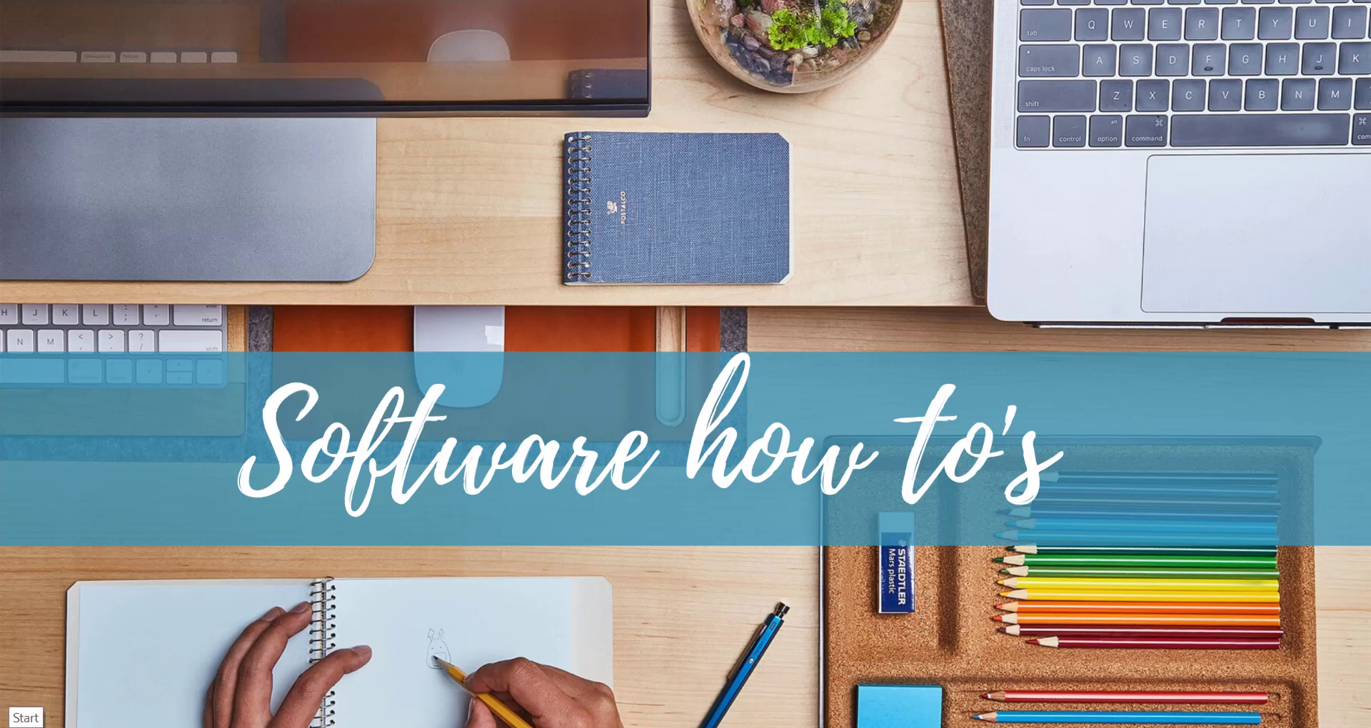
Open the properties of the OS (C:) drive from This PC in File Explorer and start Disk Cleanup for it
left_click(17, 724)
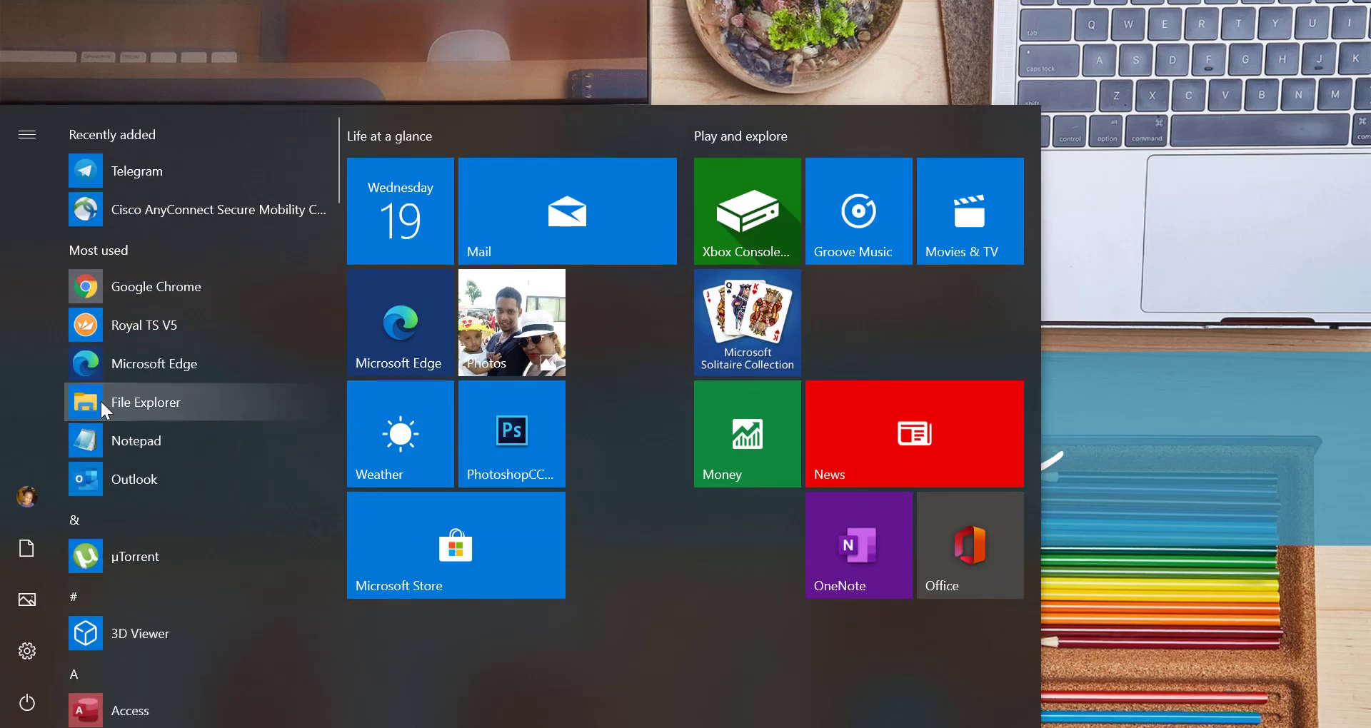
left_click(101, 401)
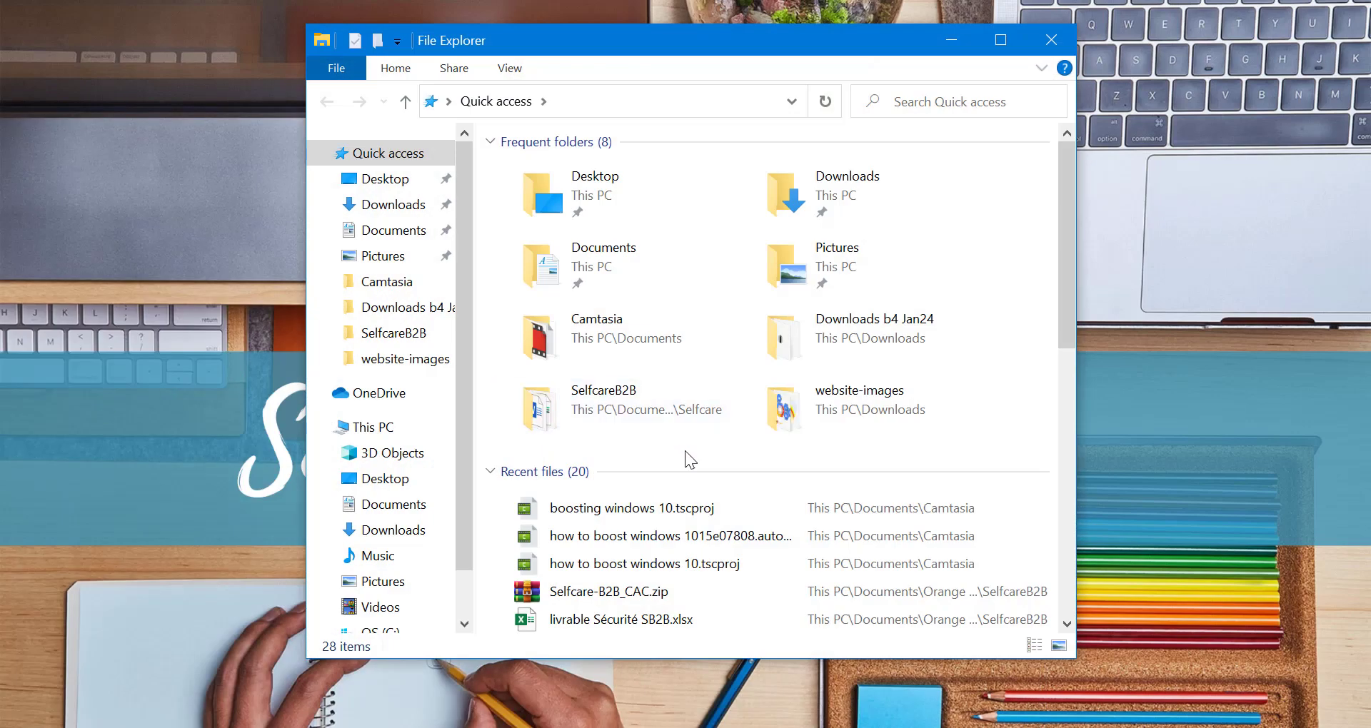
left_click(397, 426)
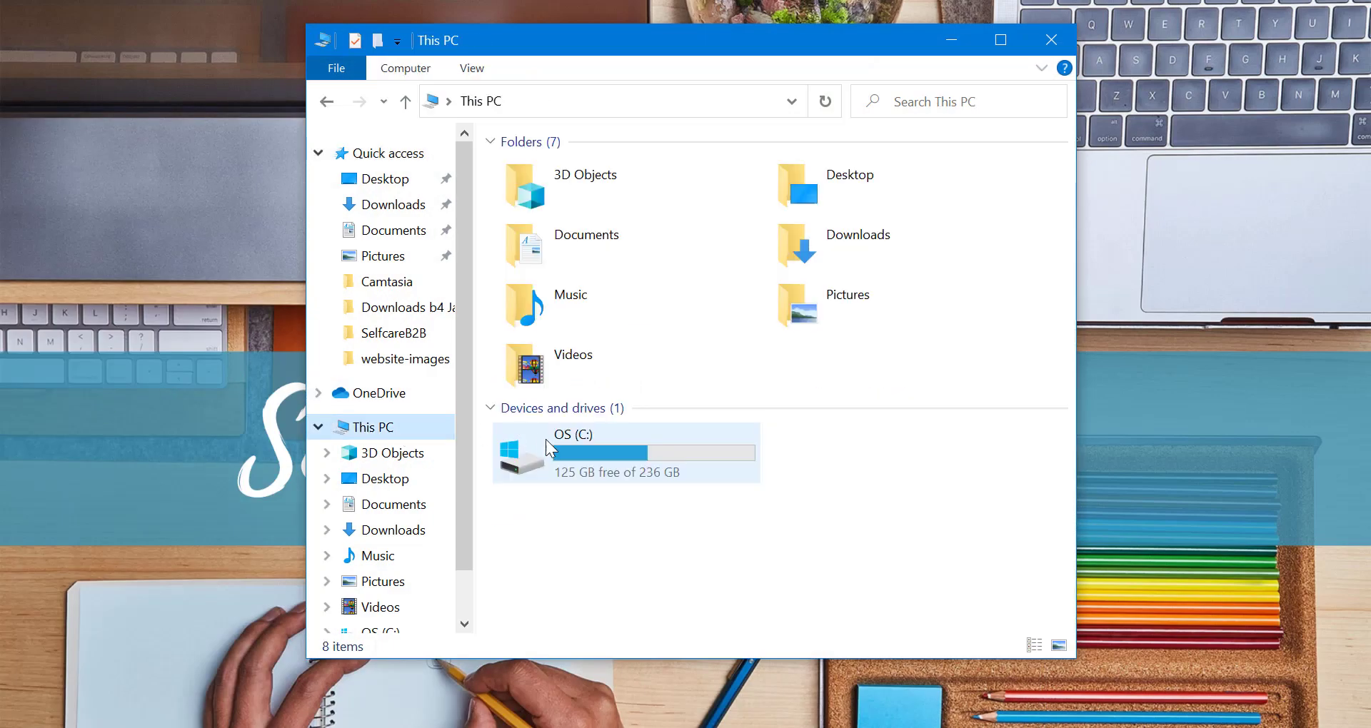
right_click(598, 456)
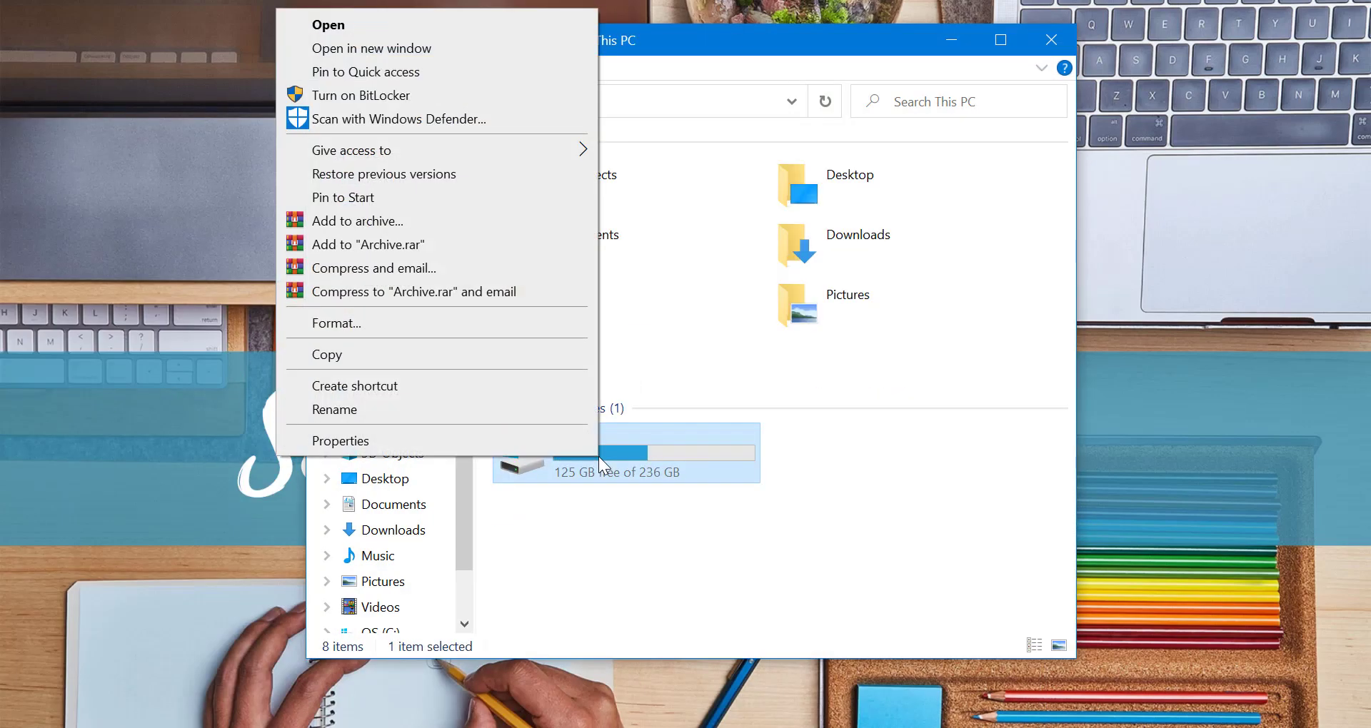
left_click(525, 444)
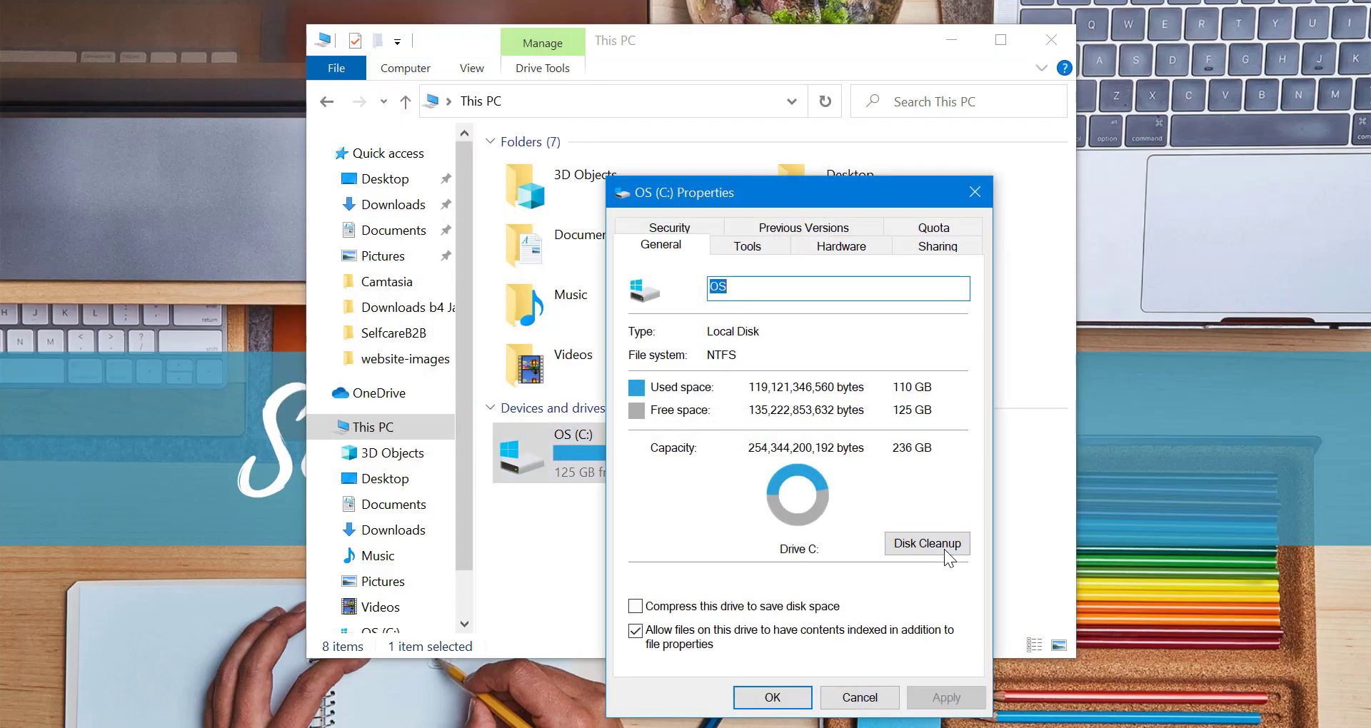
left_click(927, 544)
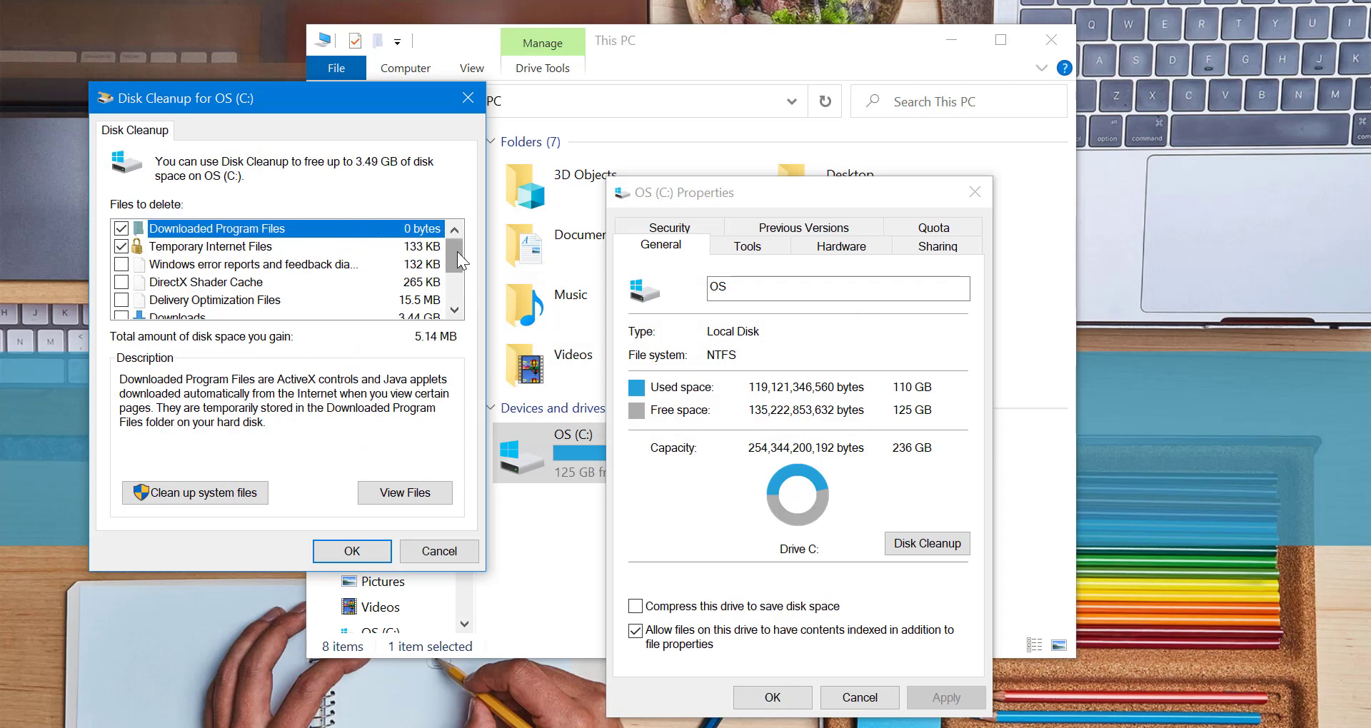
Mark Recycle Bin for deletion in Disk Cleanup and show the description of the Downloads entry without marking it
mouse_move(458, 261)
left_mouse_down()
mouse_move(458, 295)
mouse_move(457, 259)
mouse_move(458, 270)
left_mouse_up()
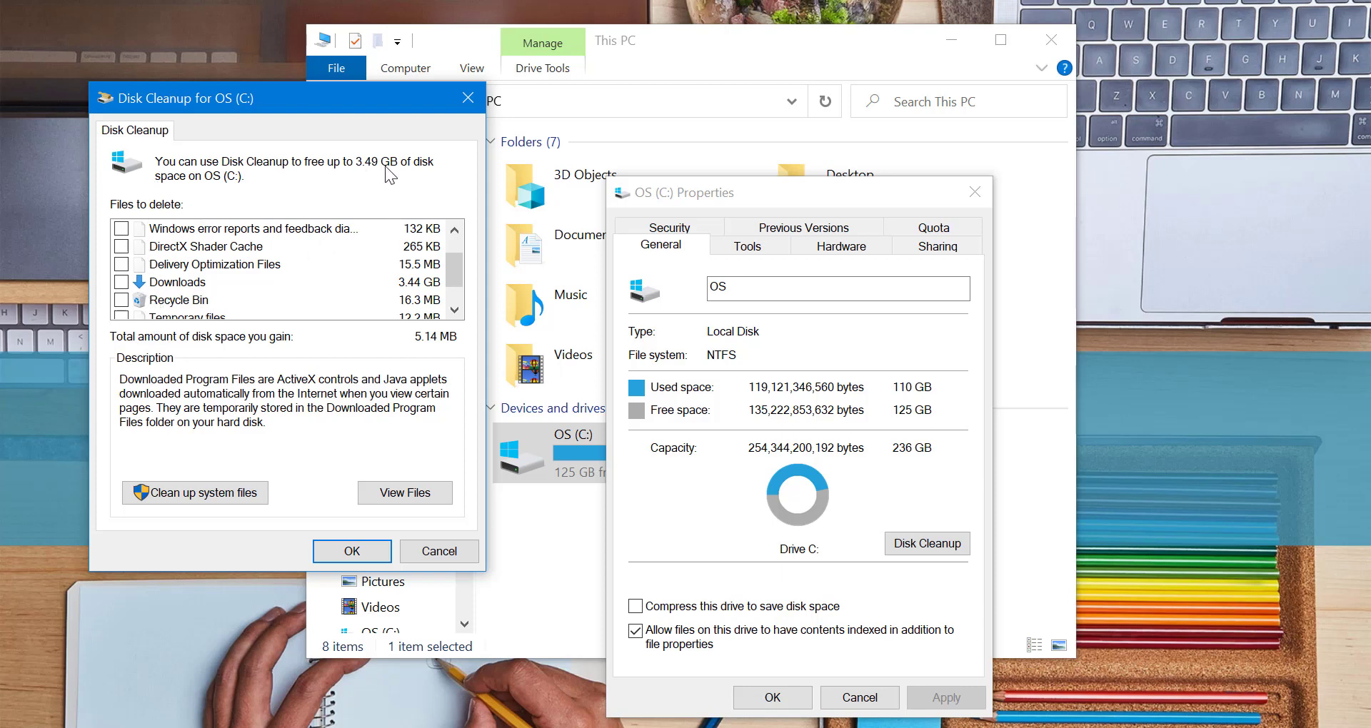
left_click(123, 299)
left_click(132, 284)
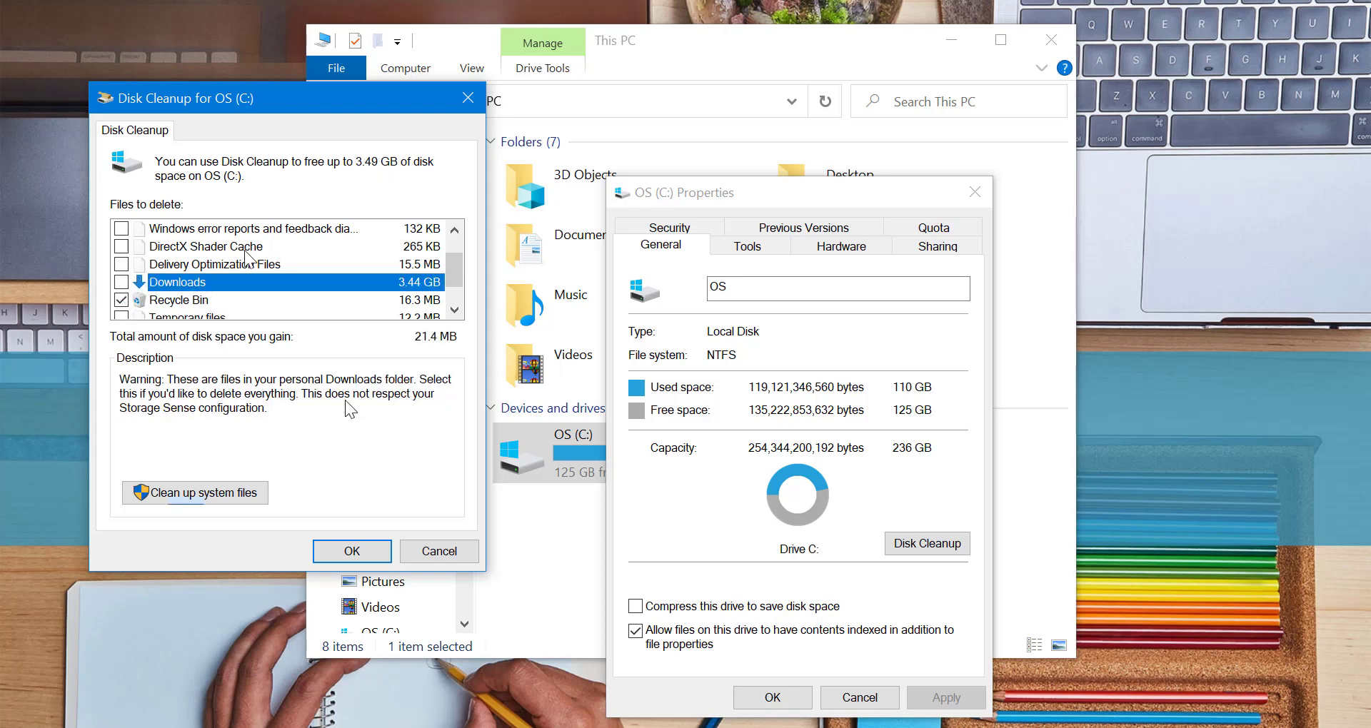
Include system files in Disk Cleanup for drive C: and move the scan progress window clear of the drive properties
left_click(183, 496)
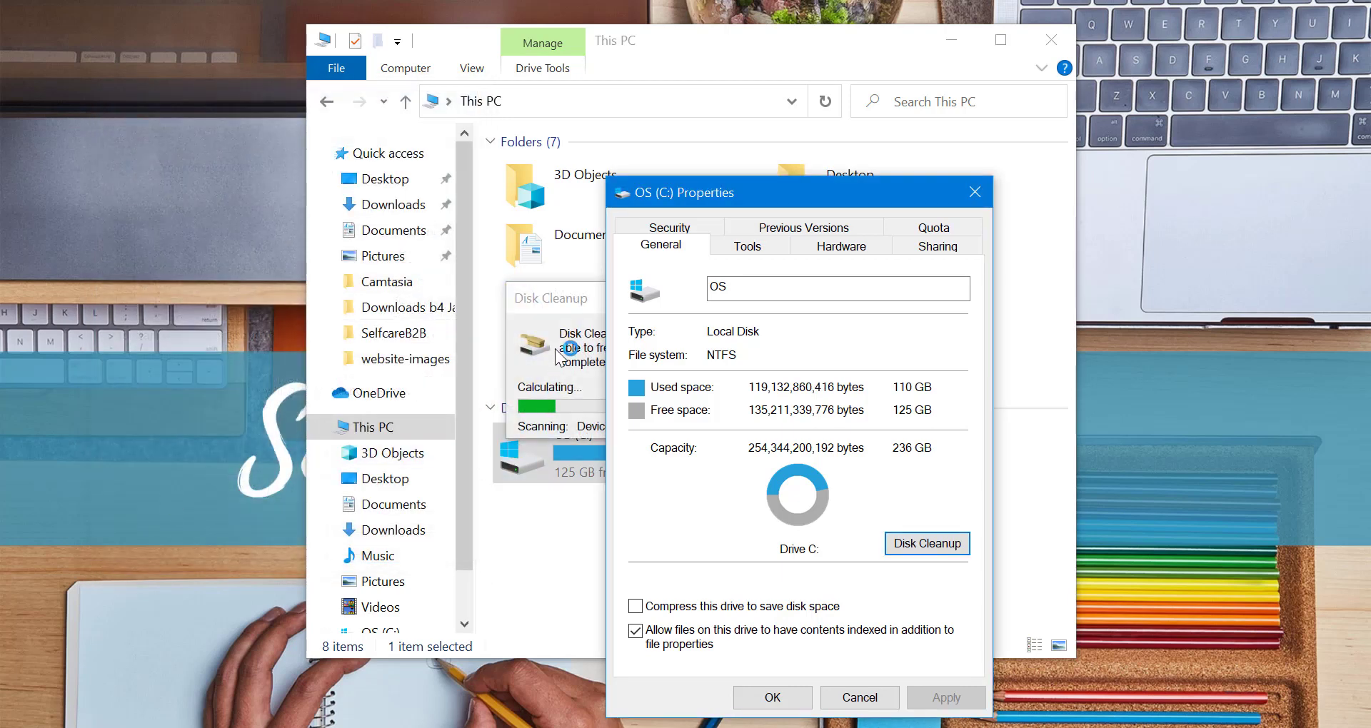
left_click_drag(566, 305, 366, 293)
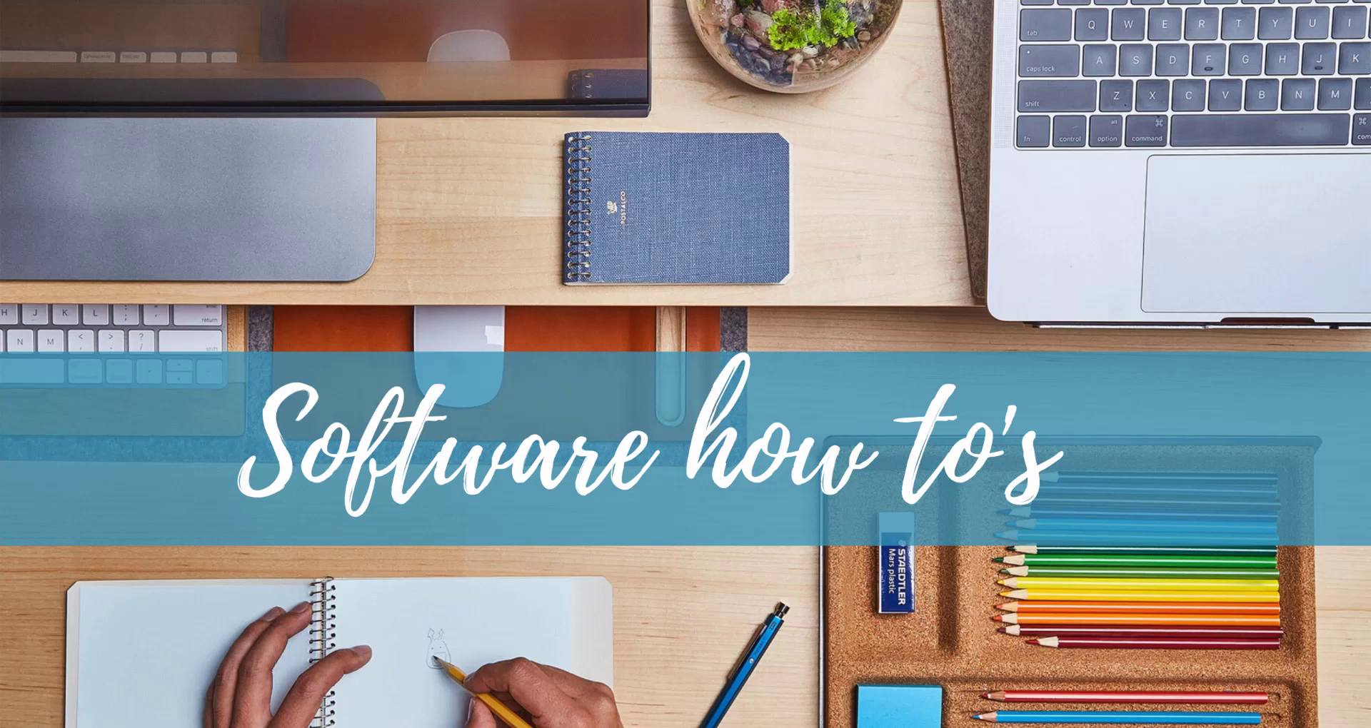
Open This PC's properties from File Explorer and bring up System Properties by changing the computer name settings
key("super")
left_click(160, 401)
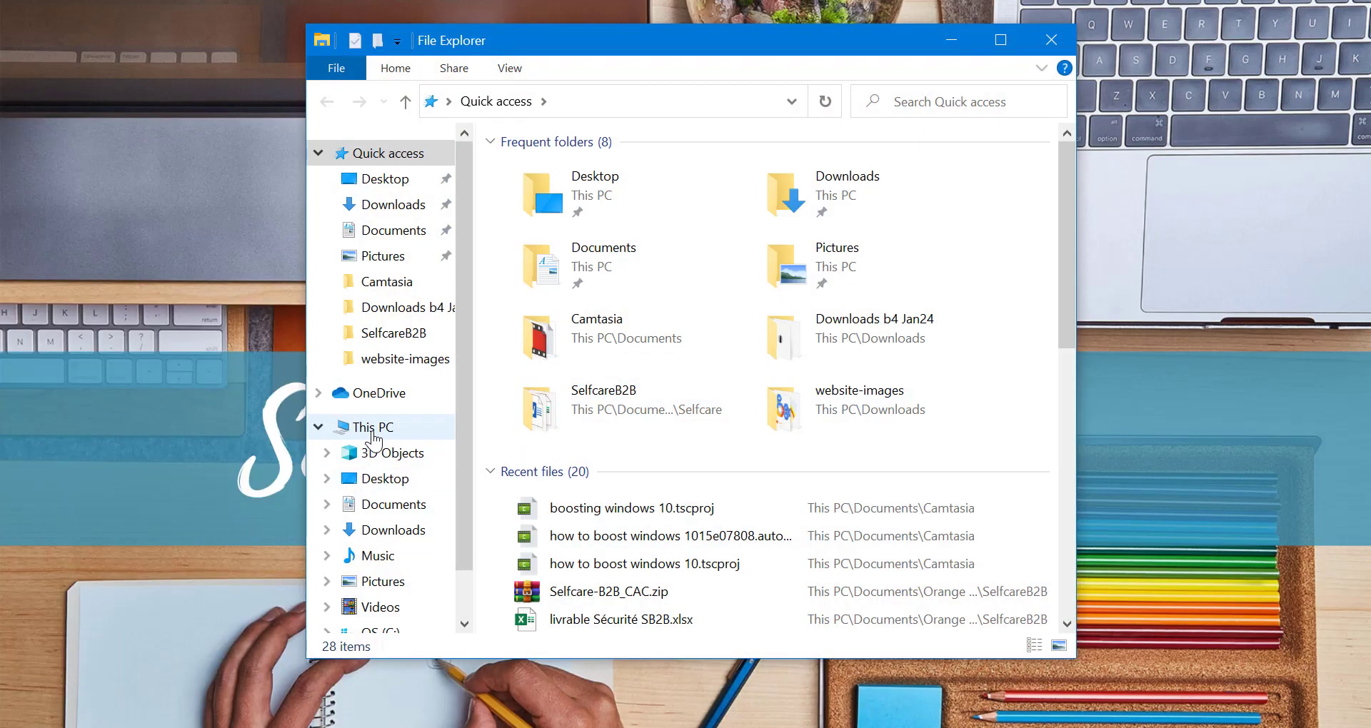
right_click(372, 429)
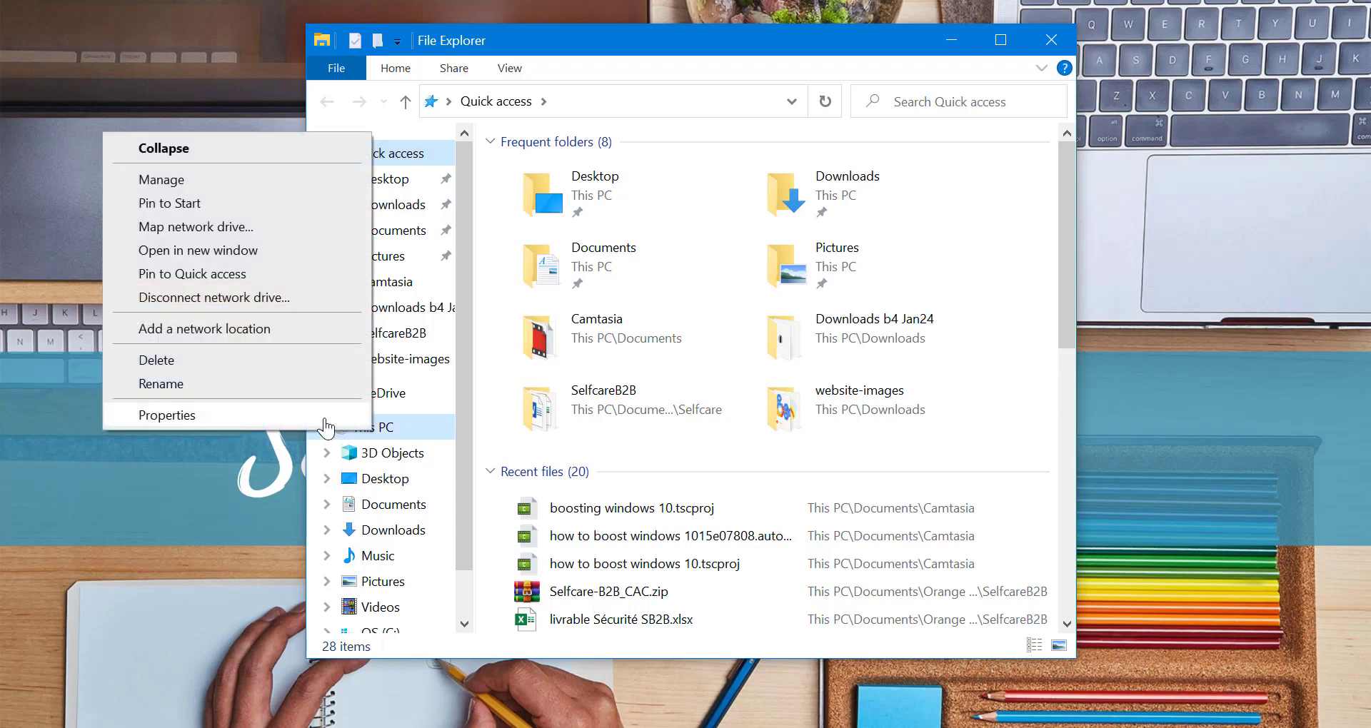
left_click(326, 421)
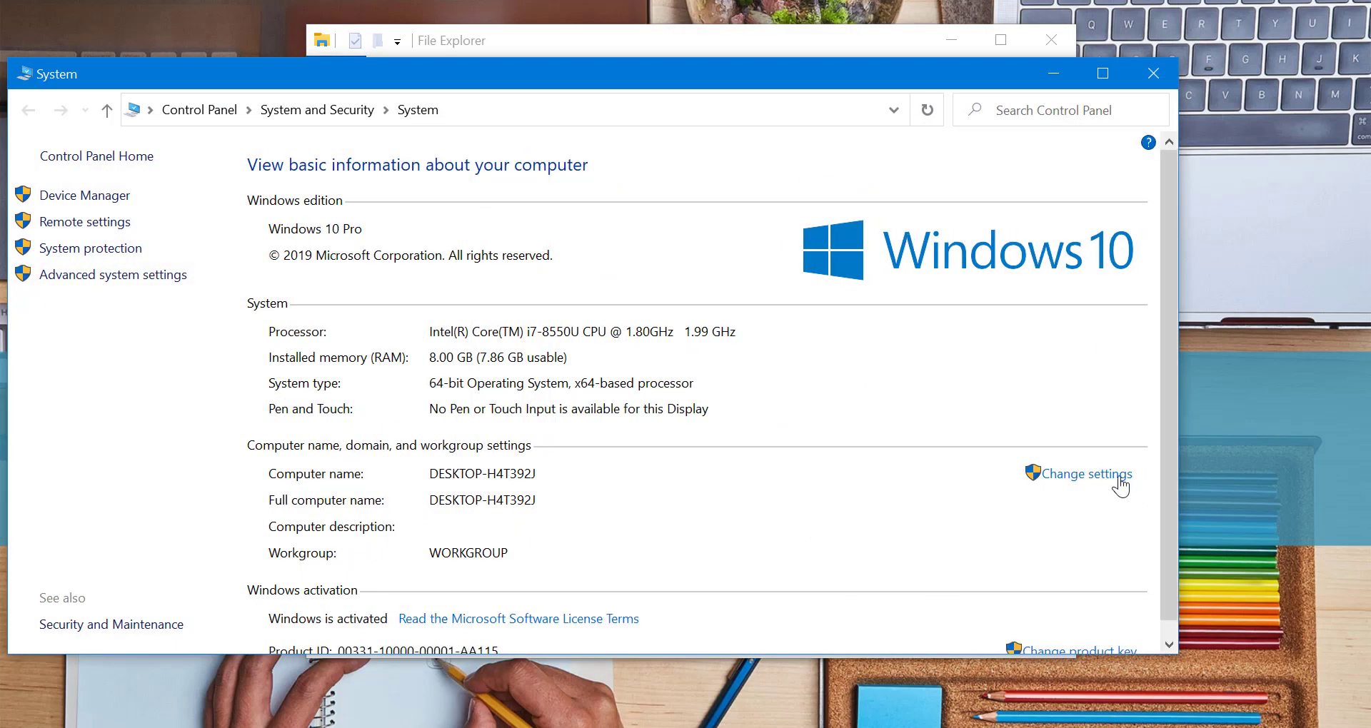
left_click(1118, 477)
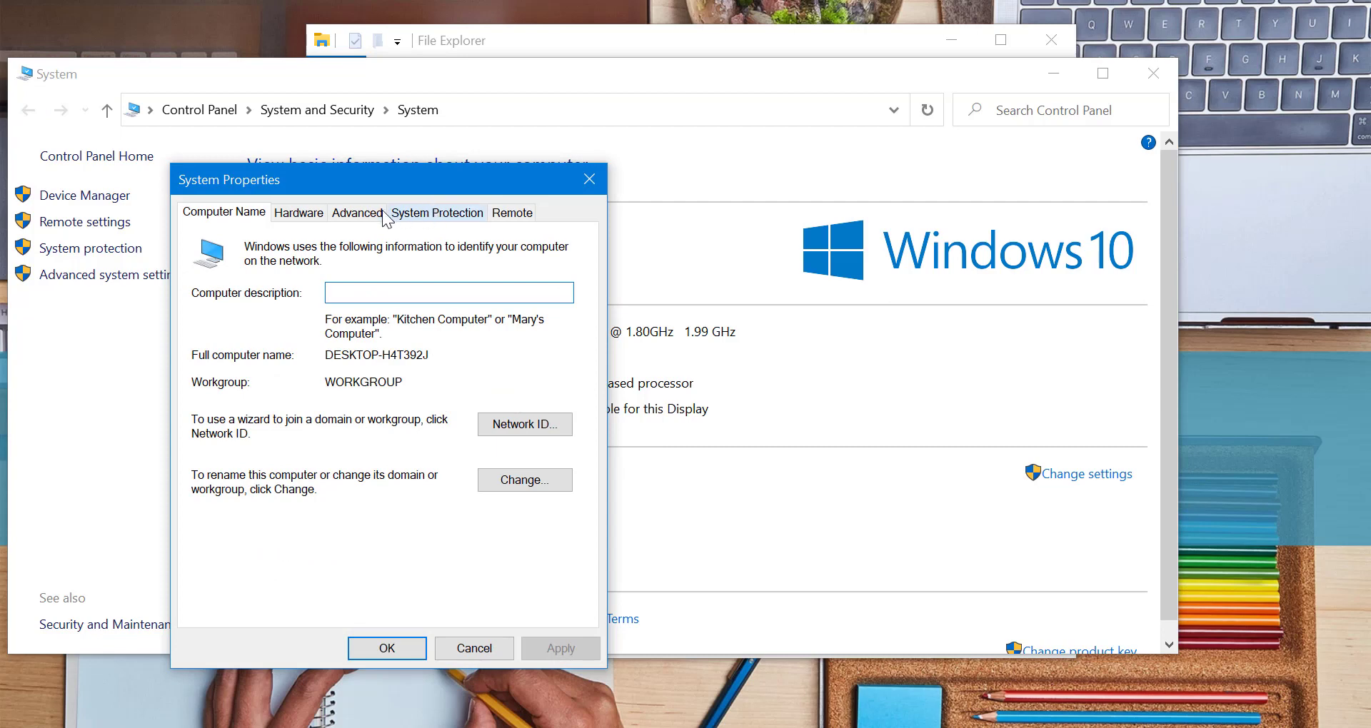
Open the Virtual Memory settings from the advanced Performance Options in System Properties
left_click(364, 212)
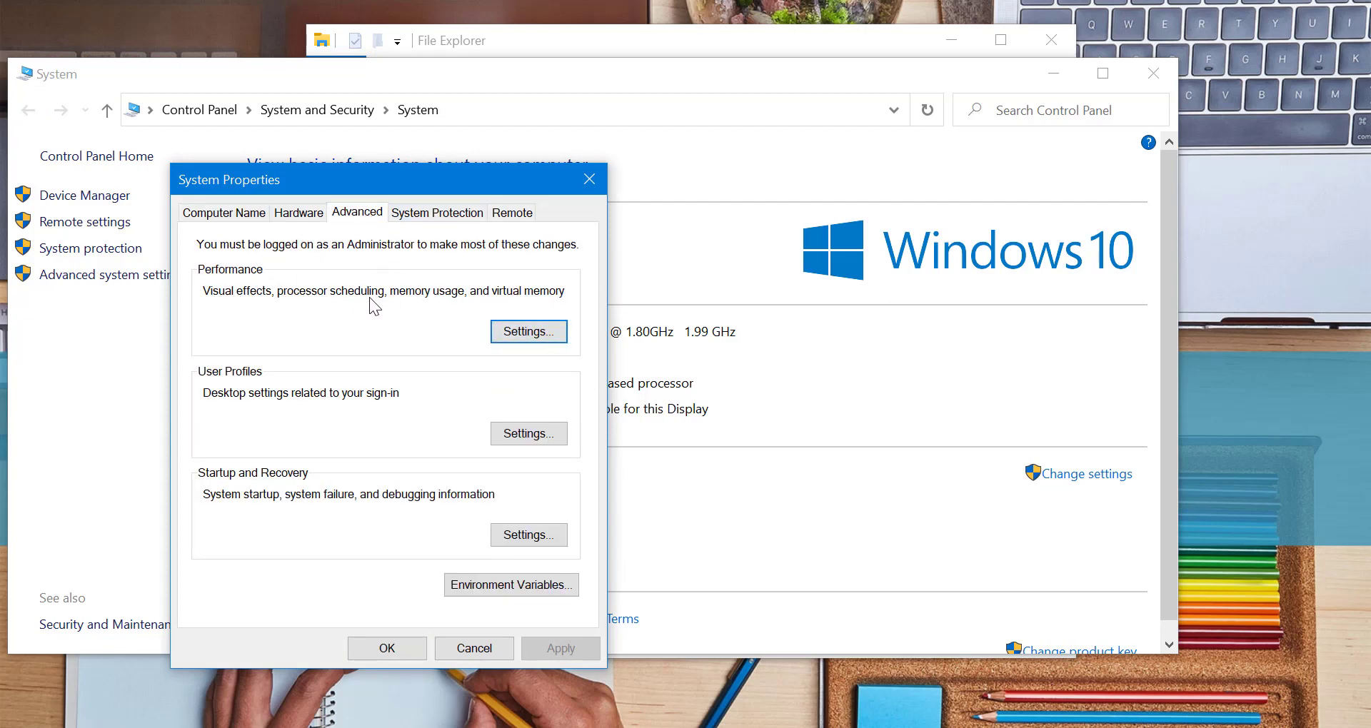
left_click(535, 333)
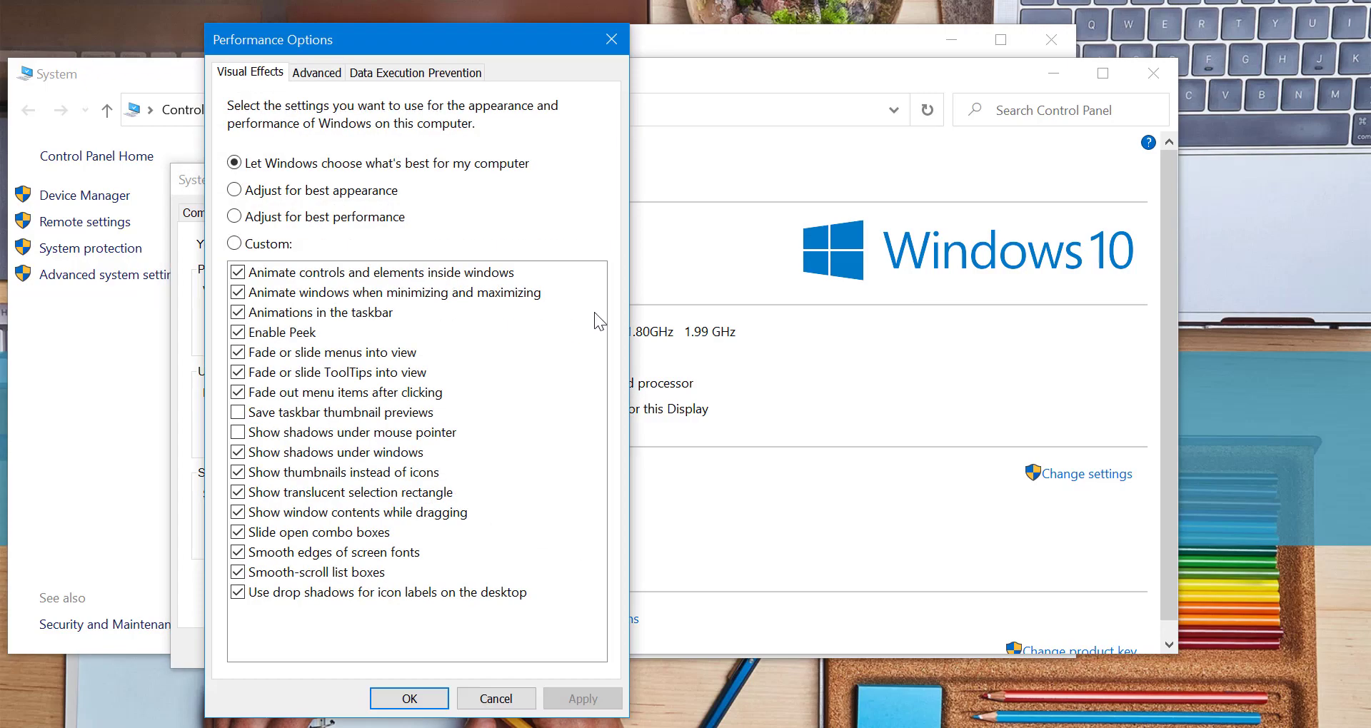
left_click(314, 73)
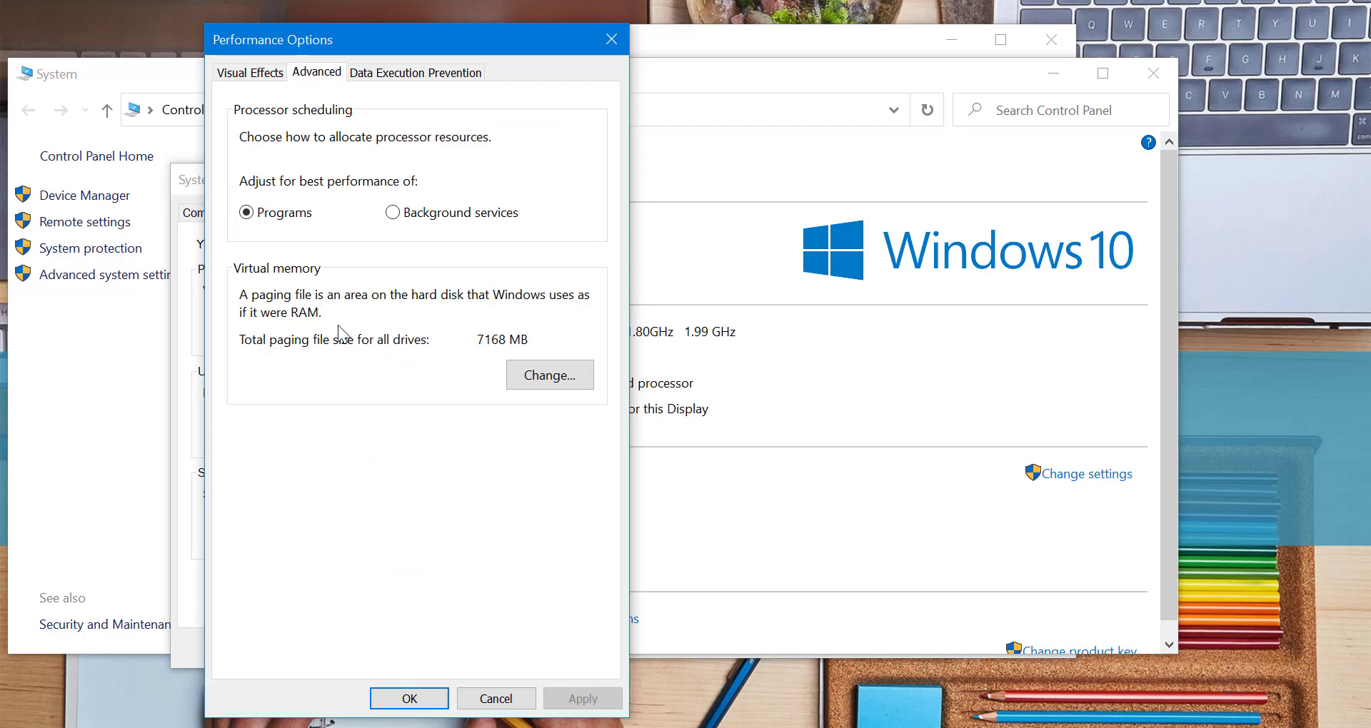
left_click(541, 377)
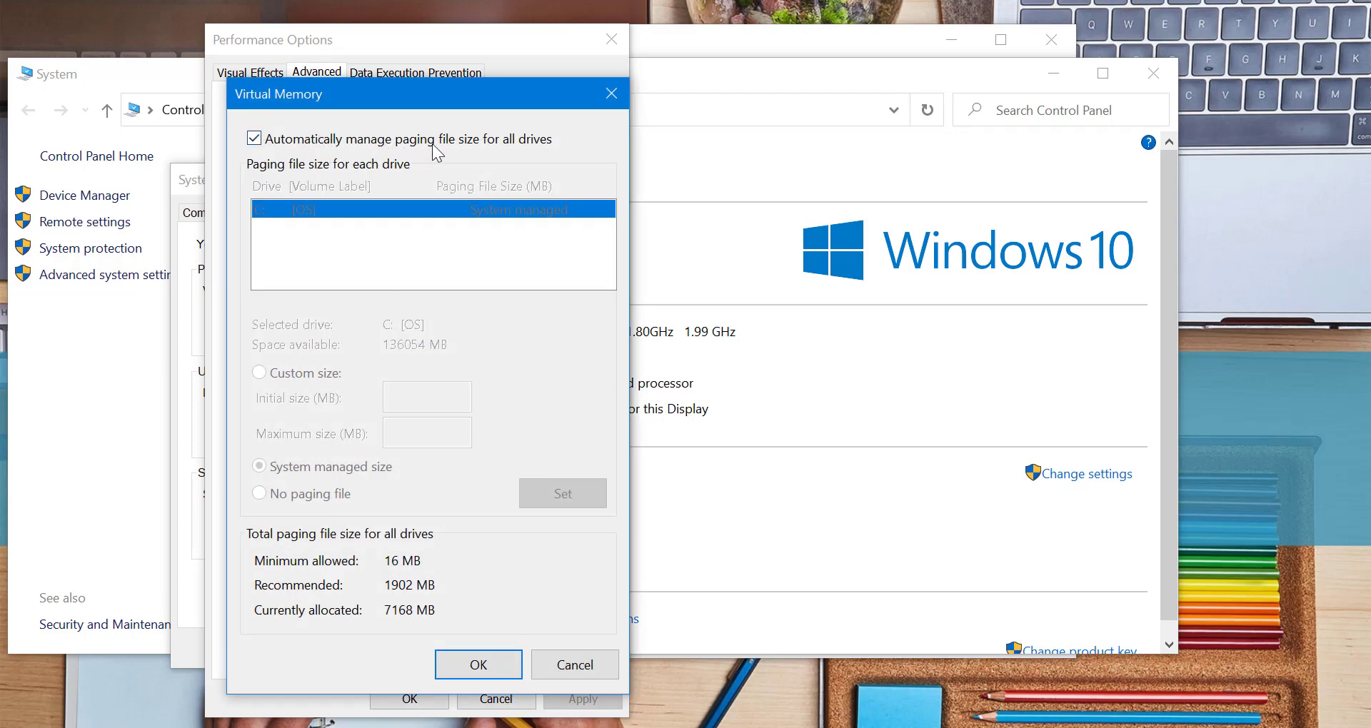
Turn off automatic paging file size management for all drives
left_click(254, 139)
left_click(254, 139)
left_click(322, 145)
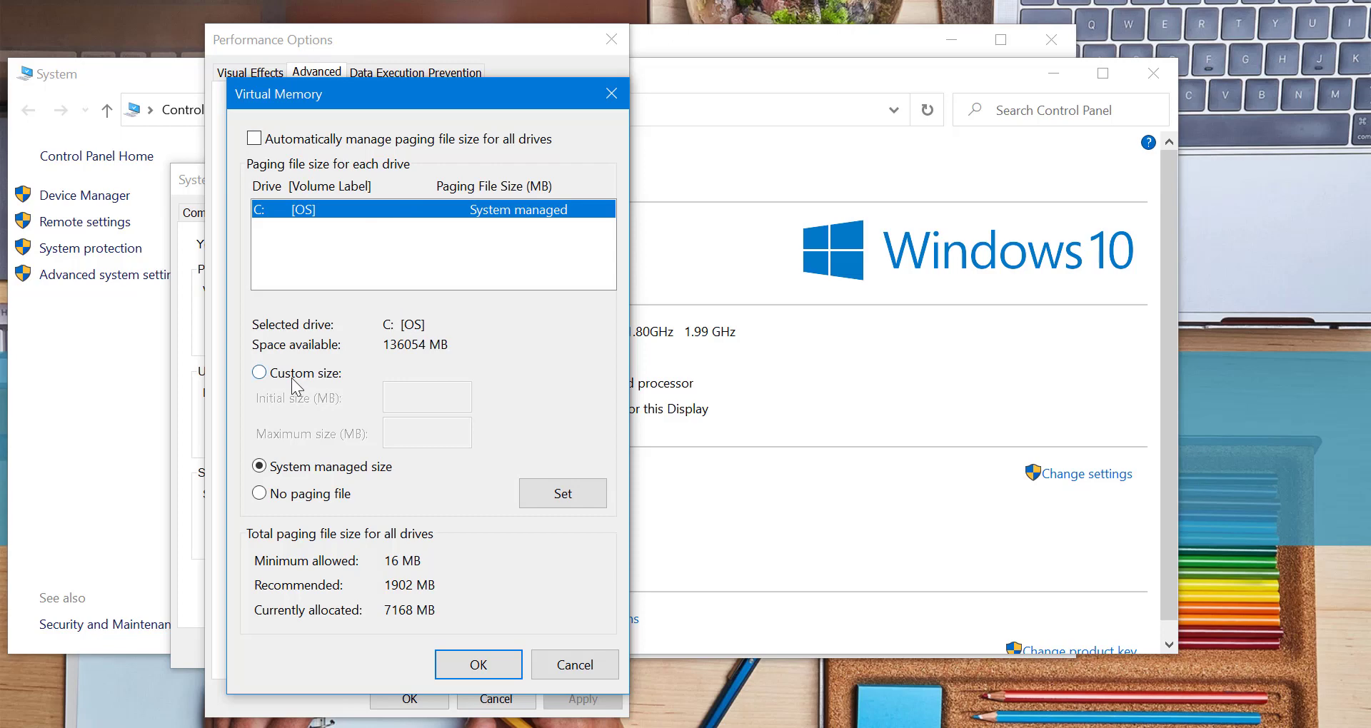
Set a custom paging file size for drive C: with an initial size of 2046 MB and a maximum of 7168 MB
left_click(318, 373)
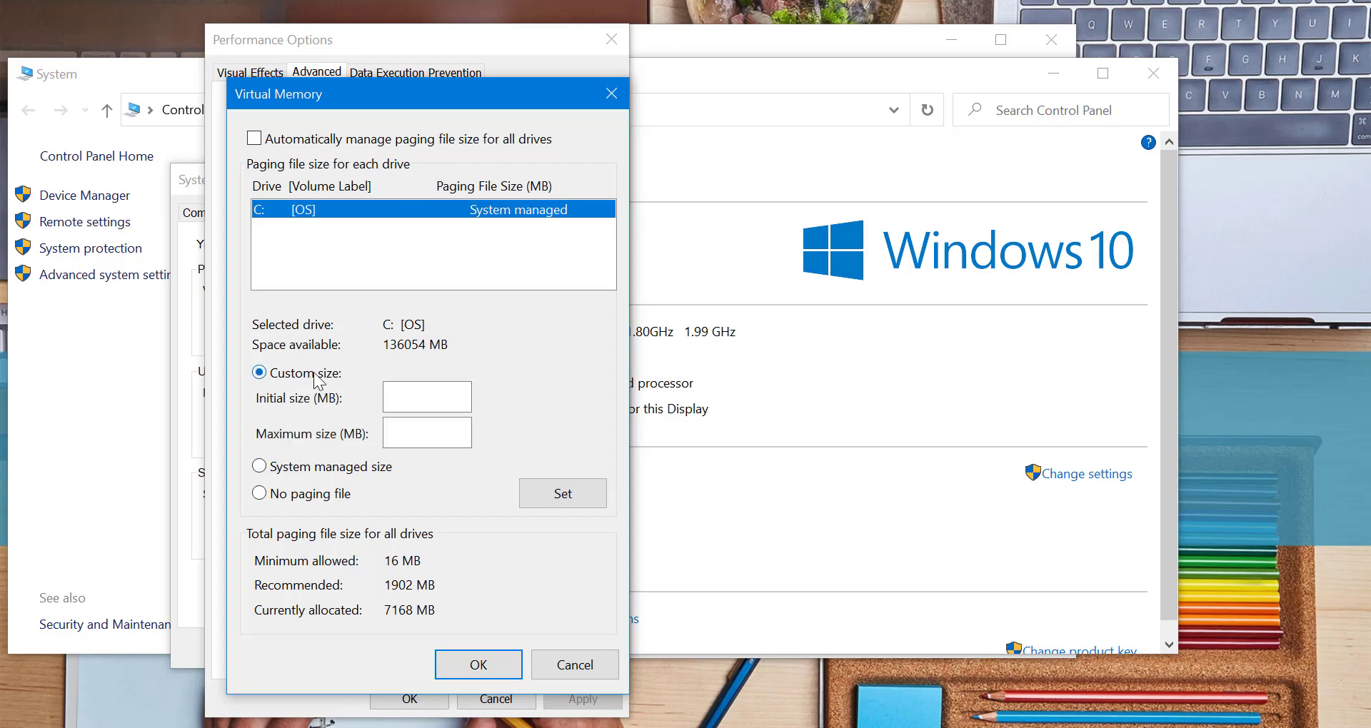
left_click(395, 395)
type("20")
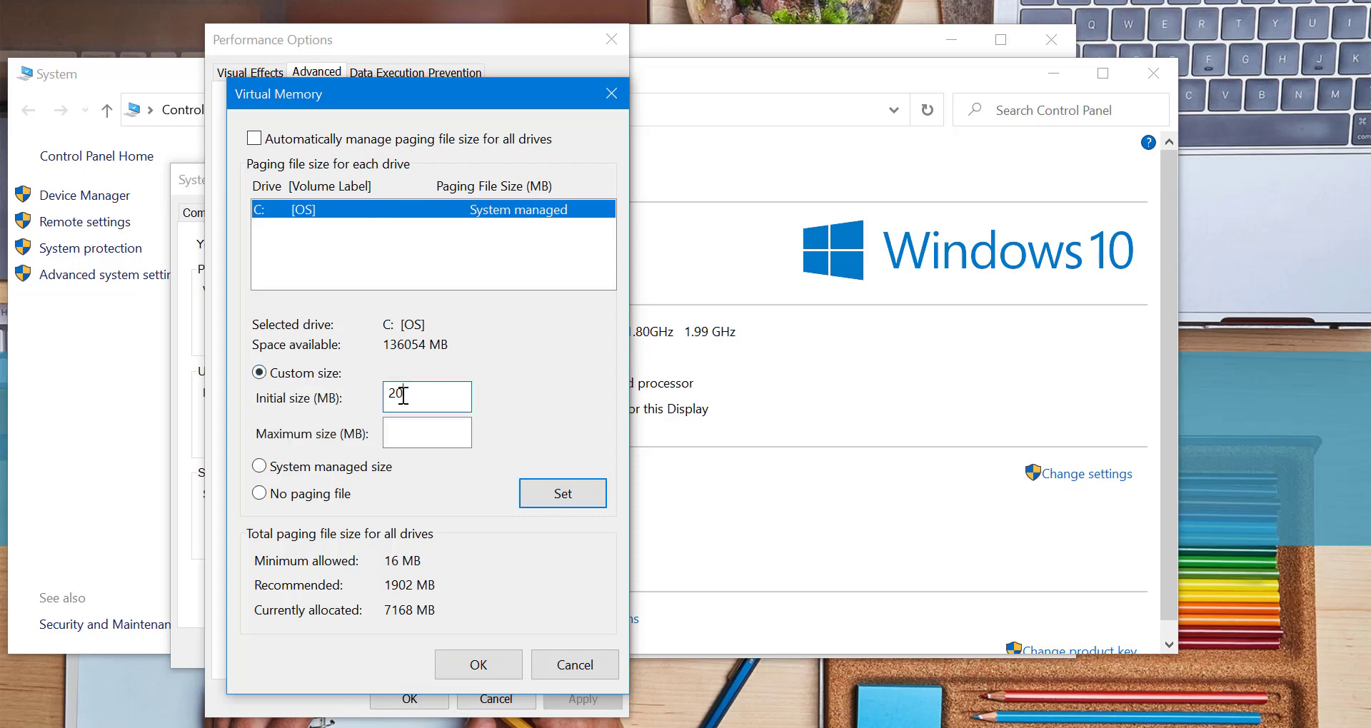
type("46")
key("Tab")
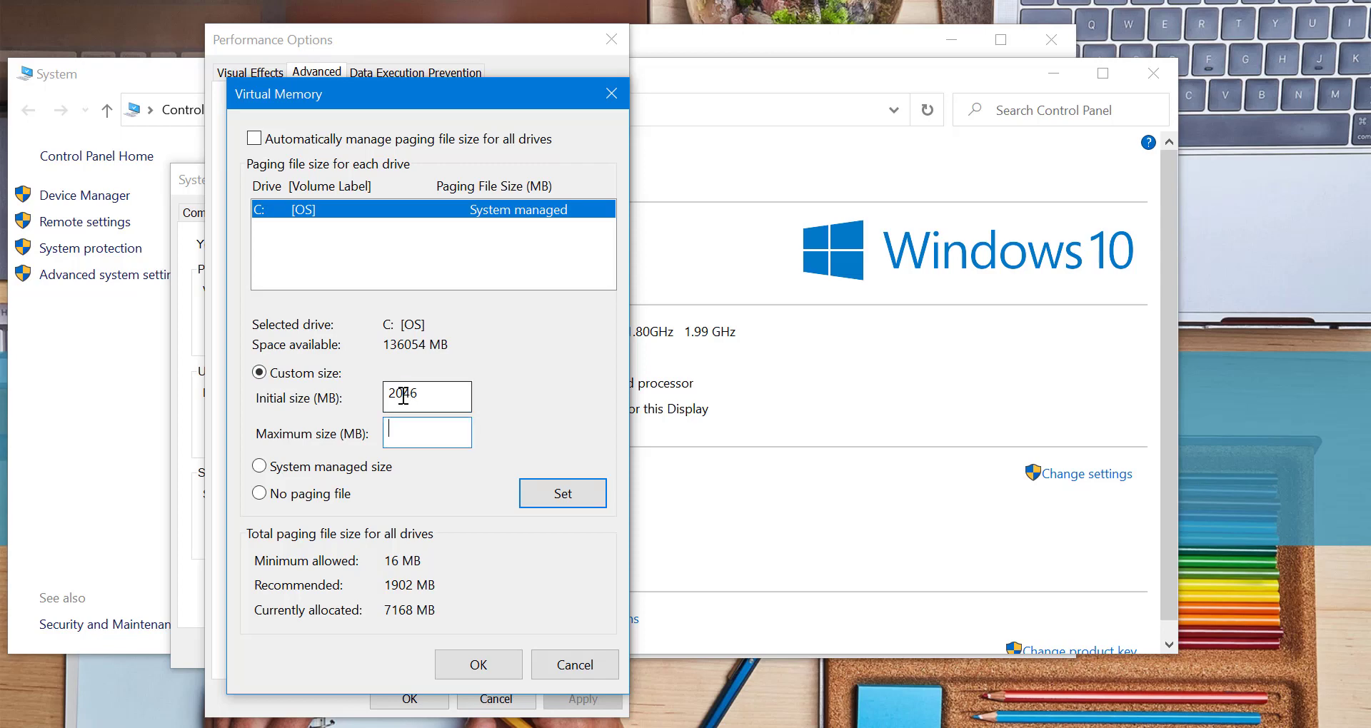
type("7168")
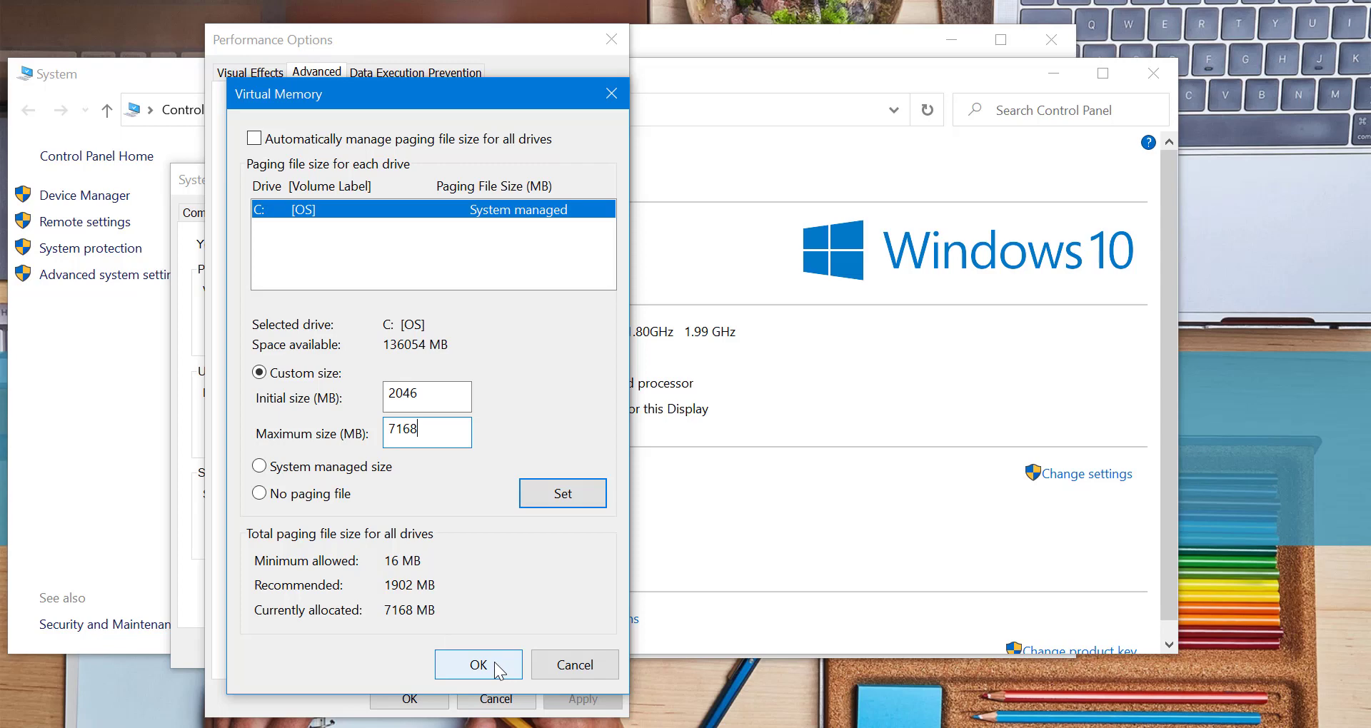
left_click(577, 485)
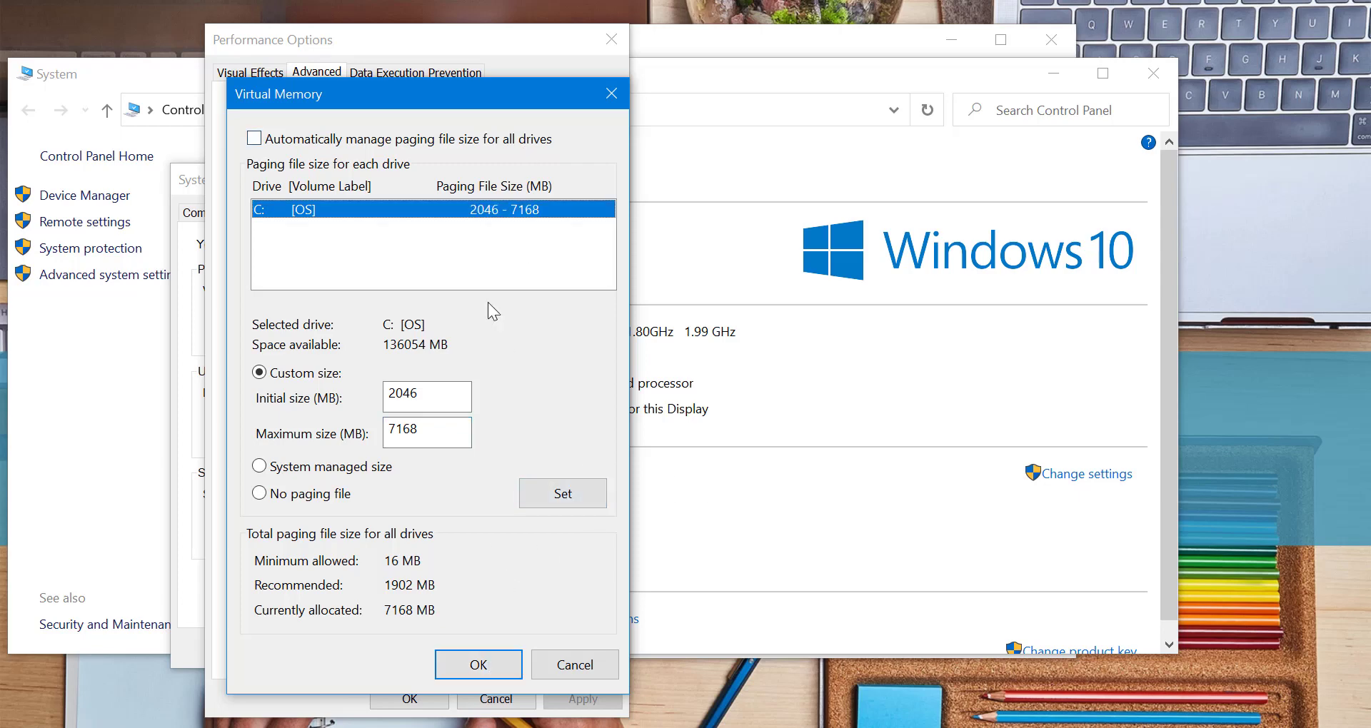
Confirm the virtual memory change, acknowledge the restart notice, and apply and close Performance Options
left_click(456, 663)
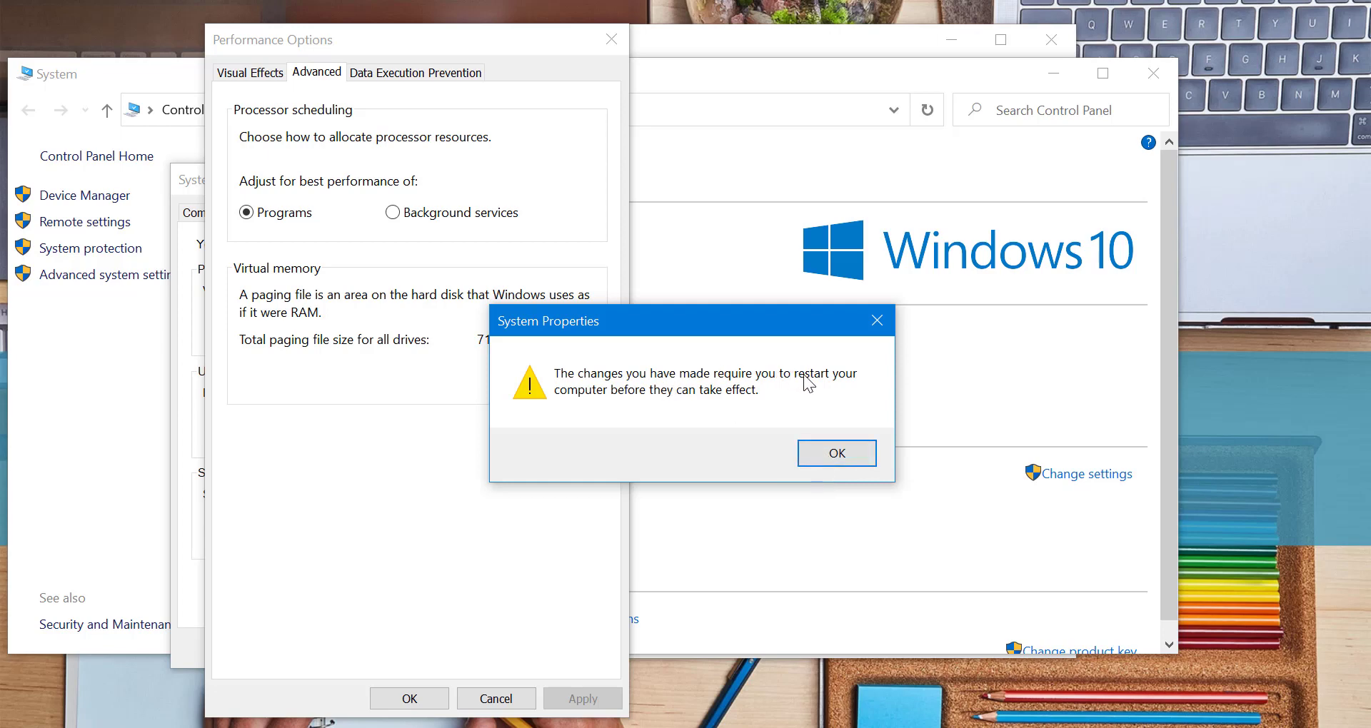
left_click(828, 455)
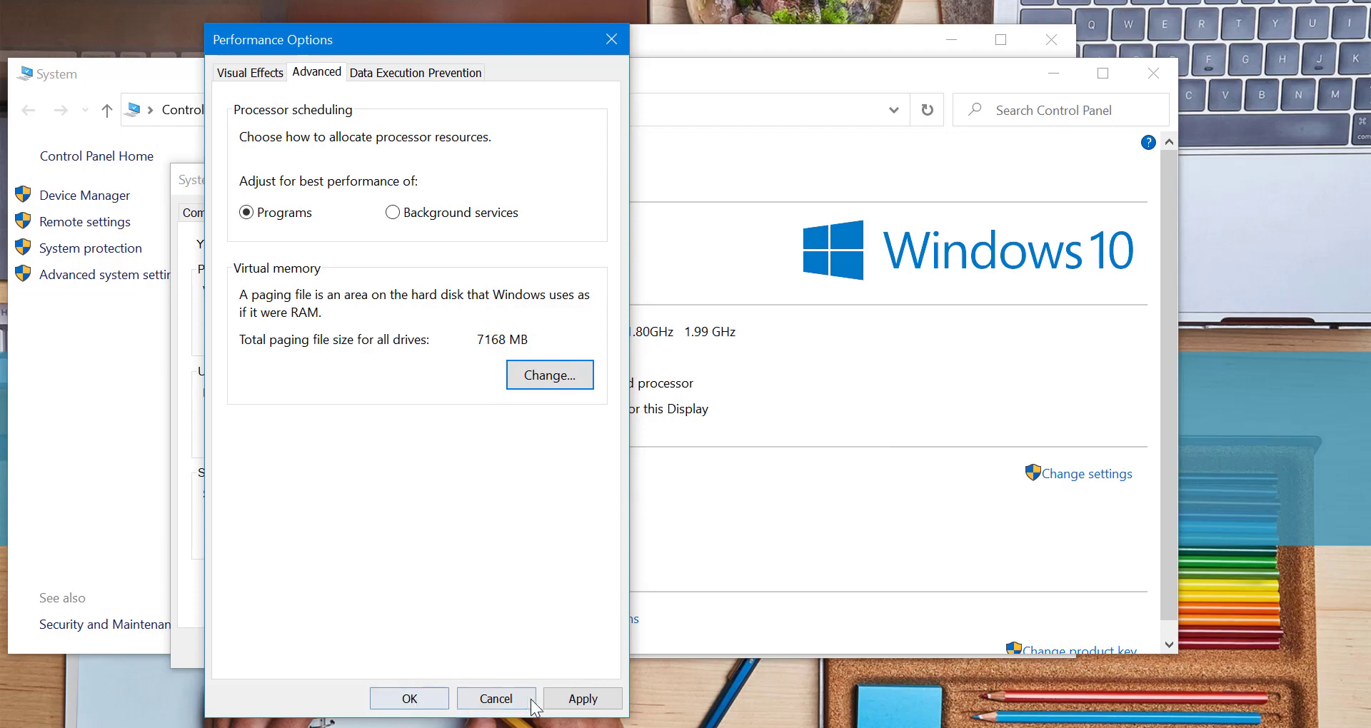
left_click(568, 703)
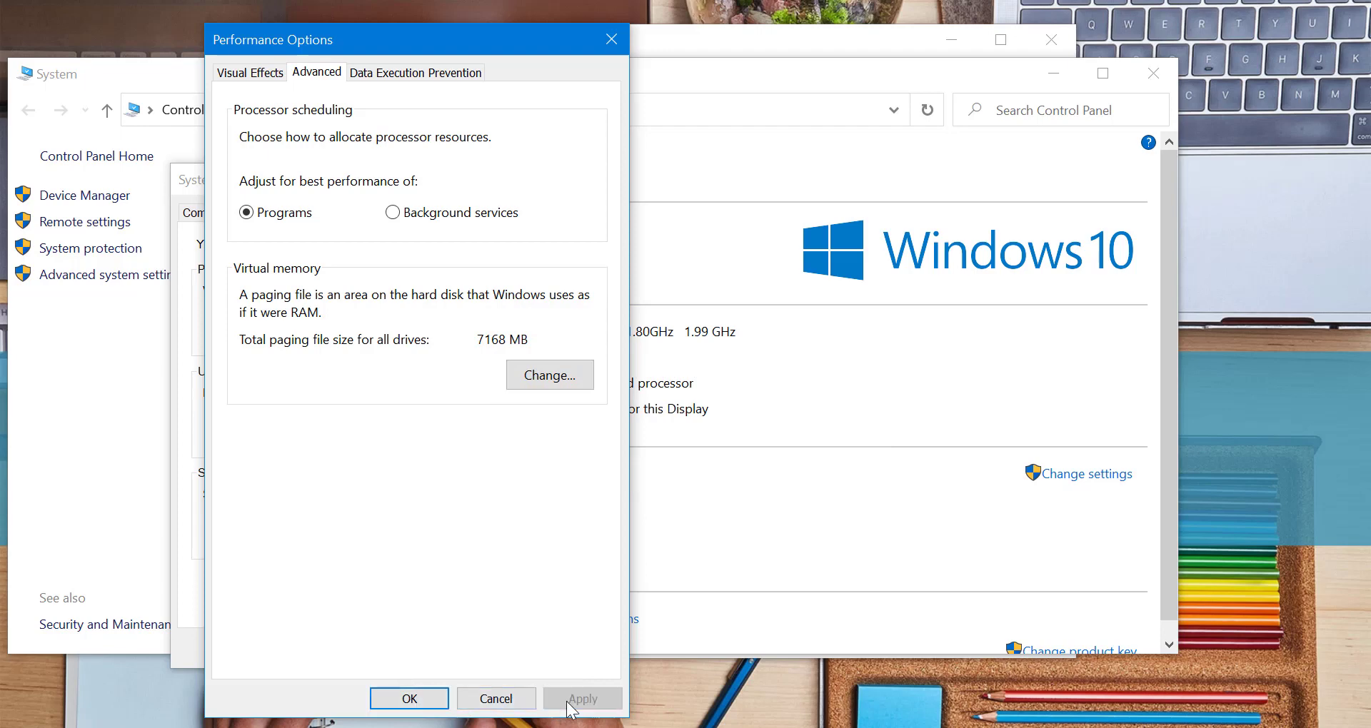
left_click(404, 697)
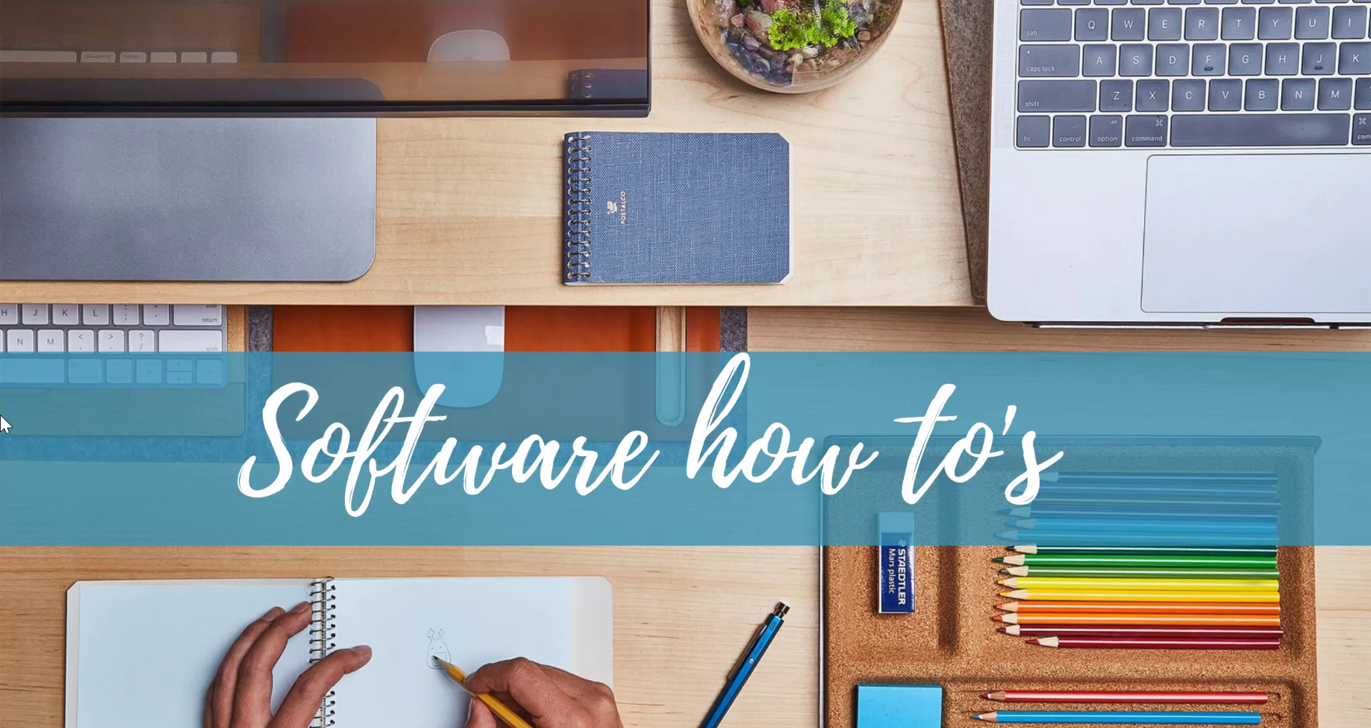
Reopen Performance Options at the visual effects settings, starting from This PC's properties in File Explorer
left_click(26, 721)
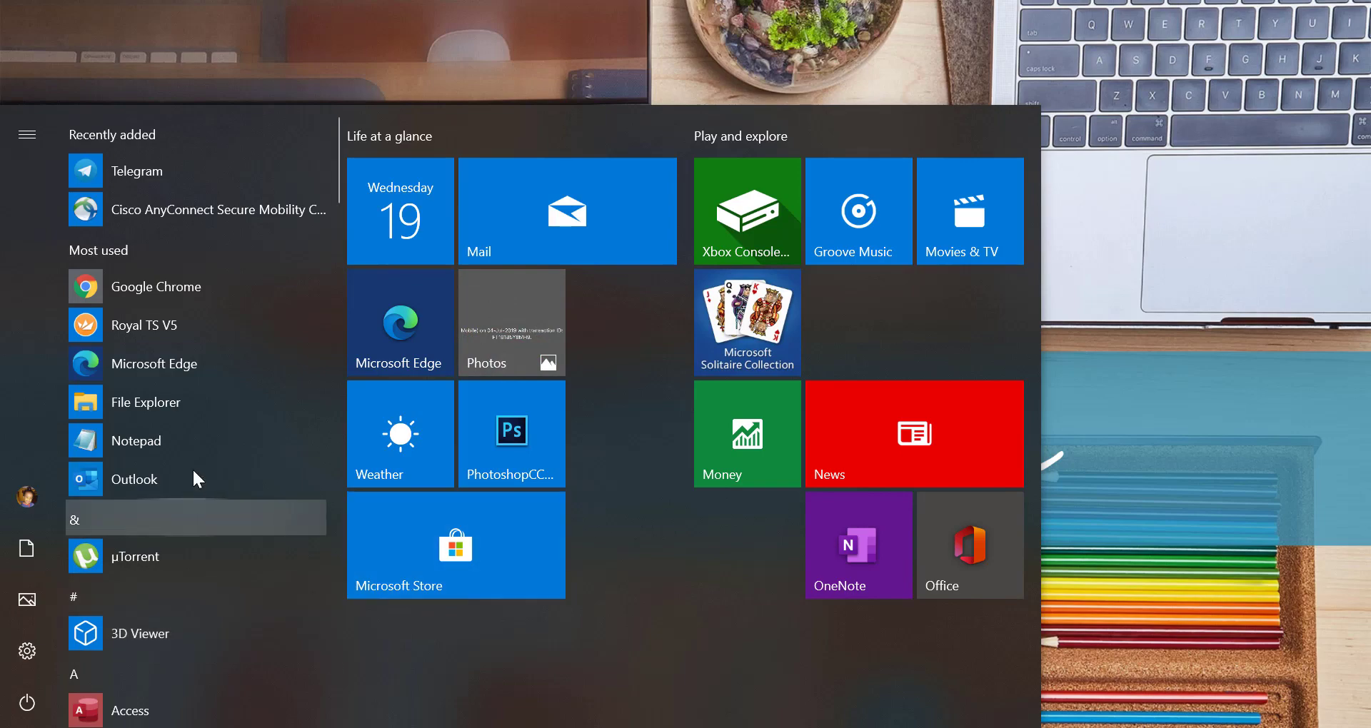
left_click(169, 403)
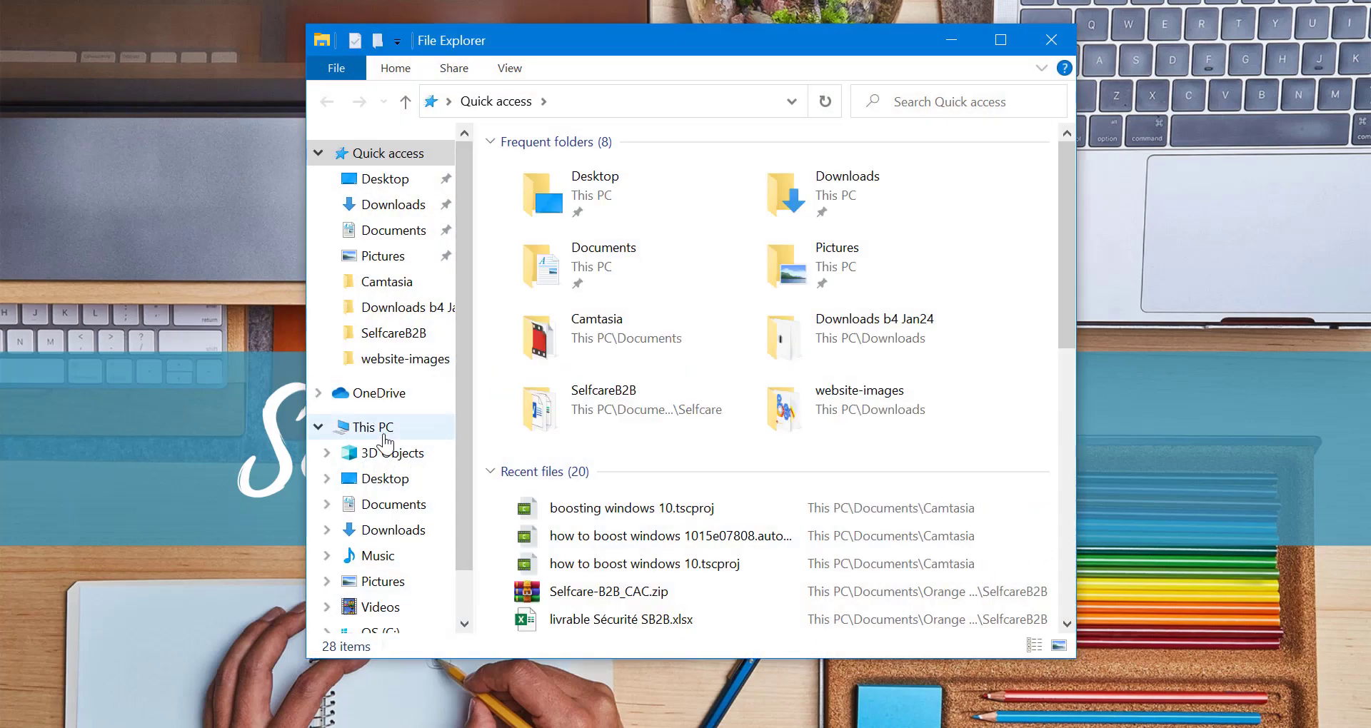
right_click(378, 427)
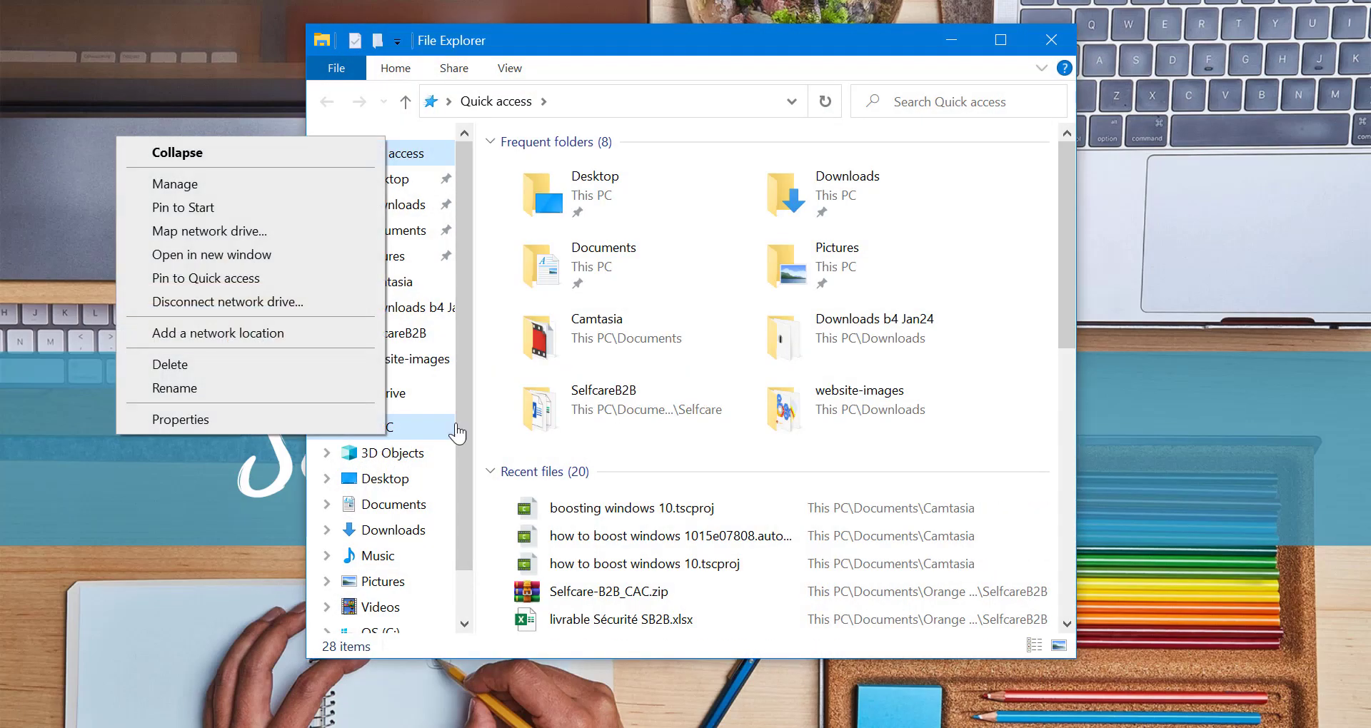
left_click(340, 420)
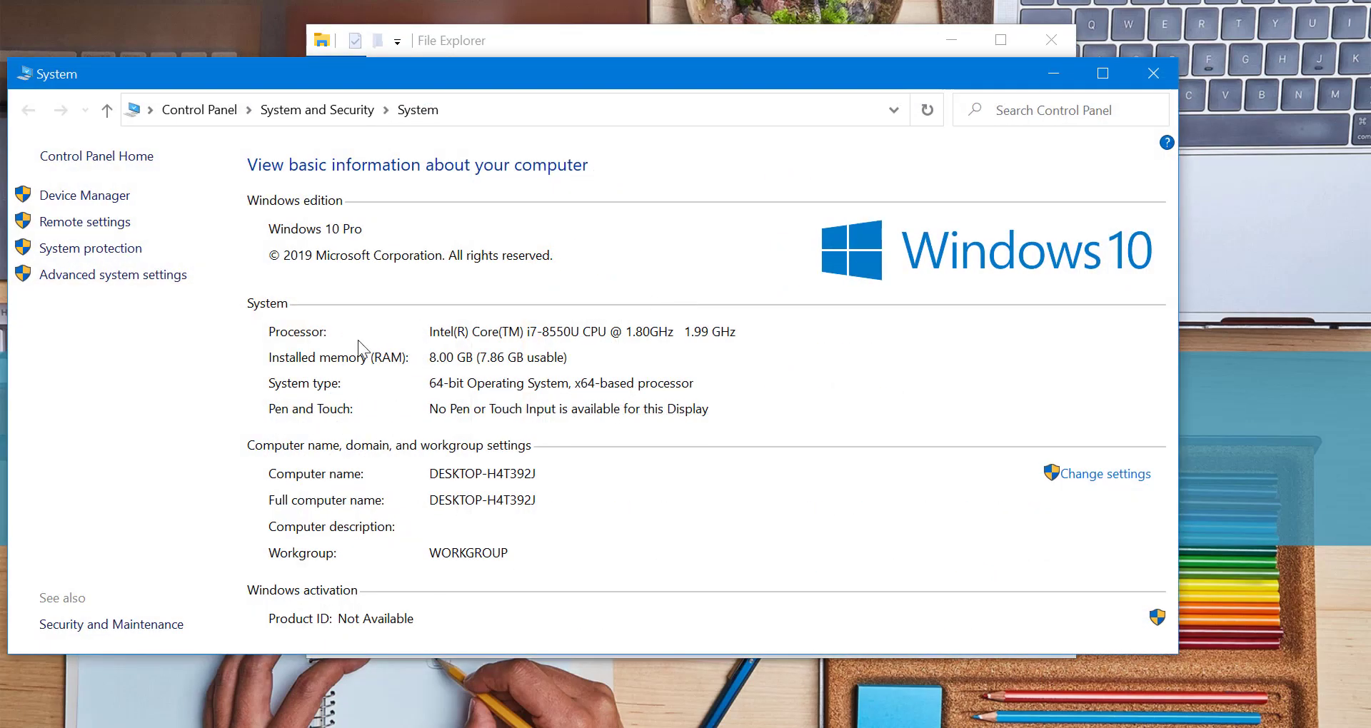
left_click(1062, 477)
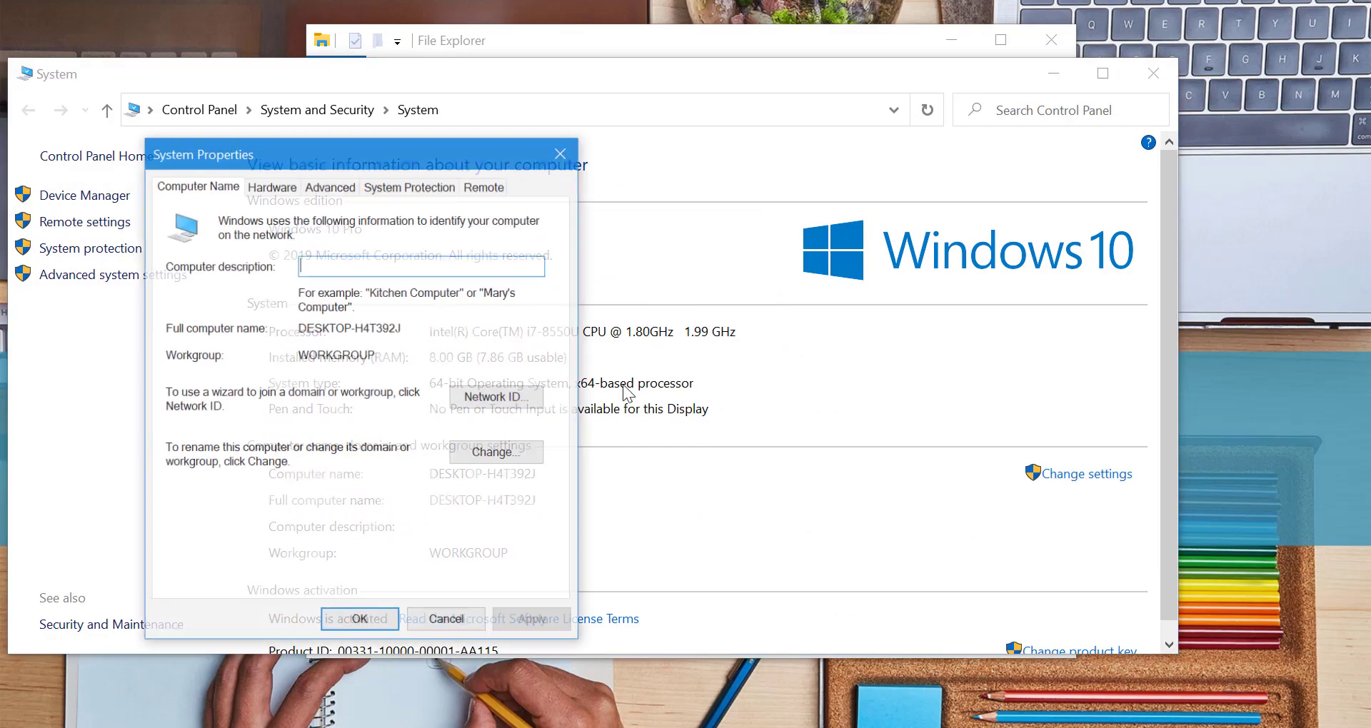
left_click(320, 185)
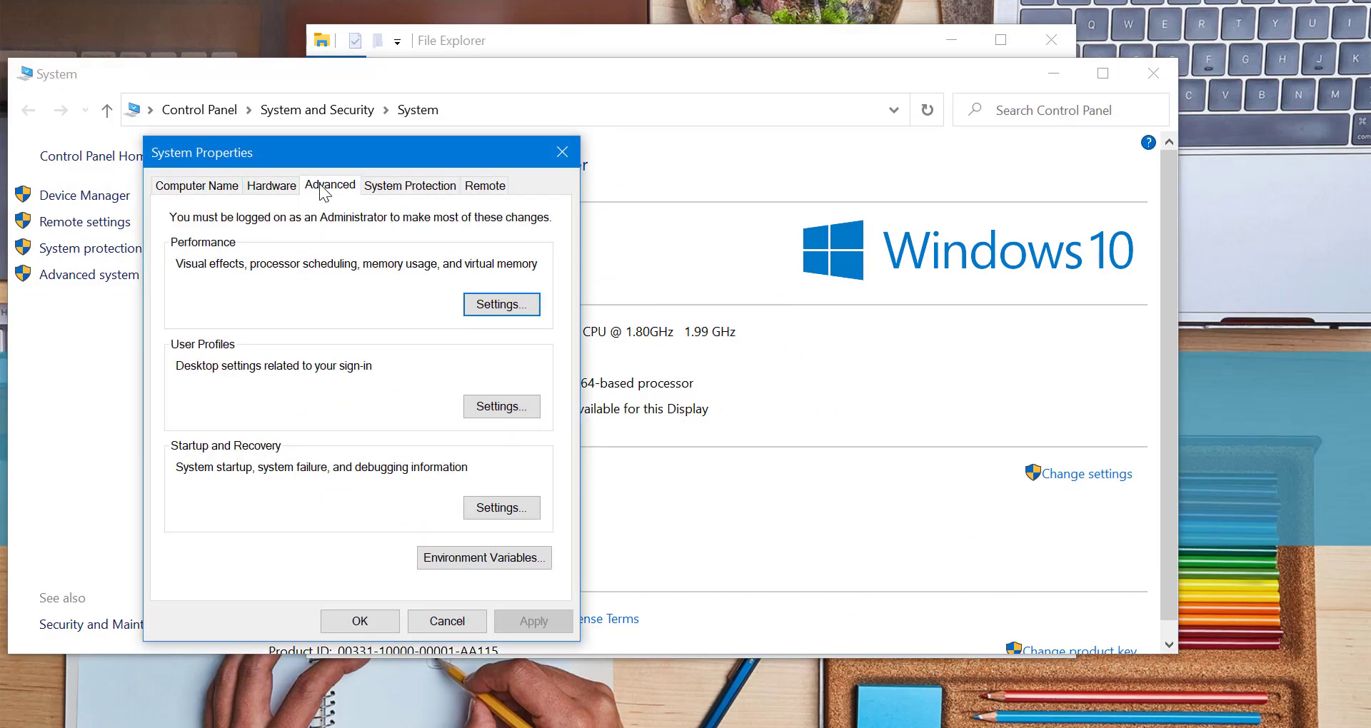
left_click(509, 306)
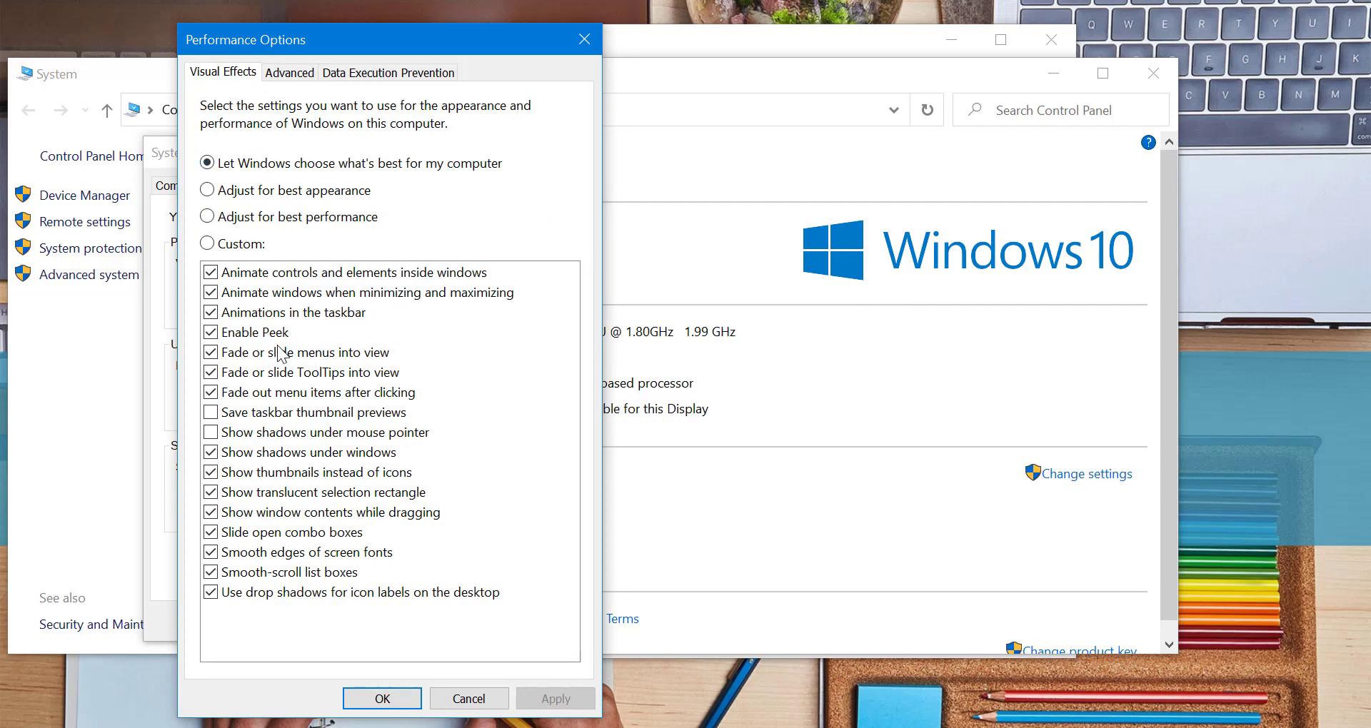
Set the visual effects to Adjust for best performance, apply the change and close Performance Options
left_click(270, 217)
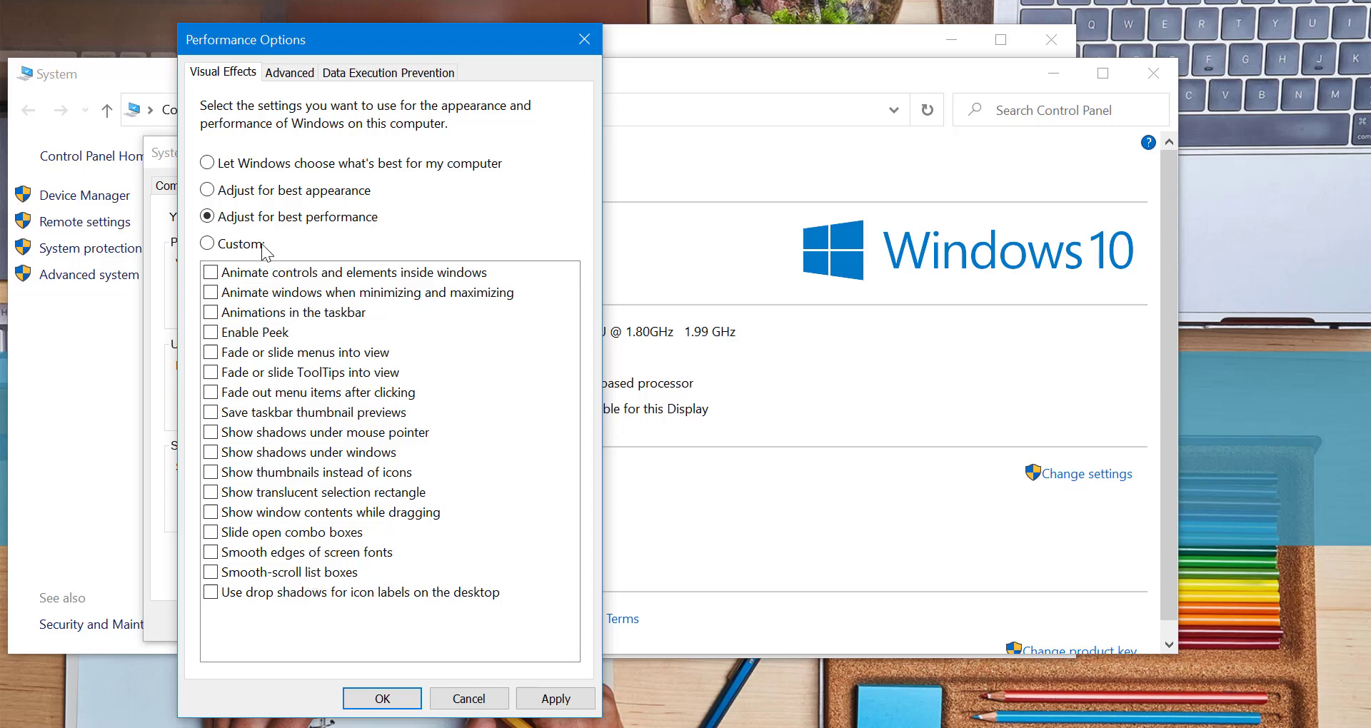
left_click(555, 698)
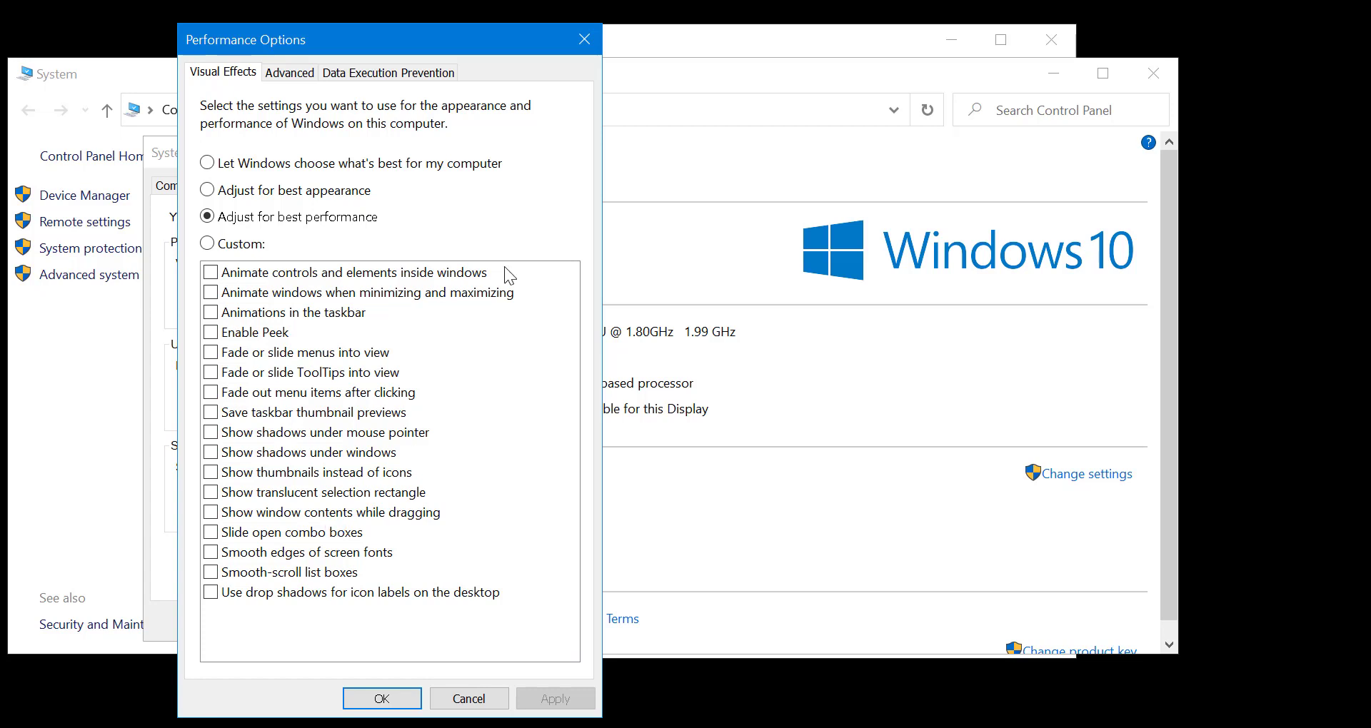
left_click(382, 699)
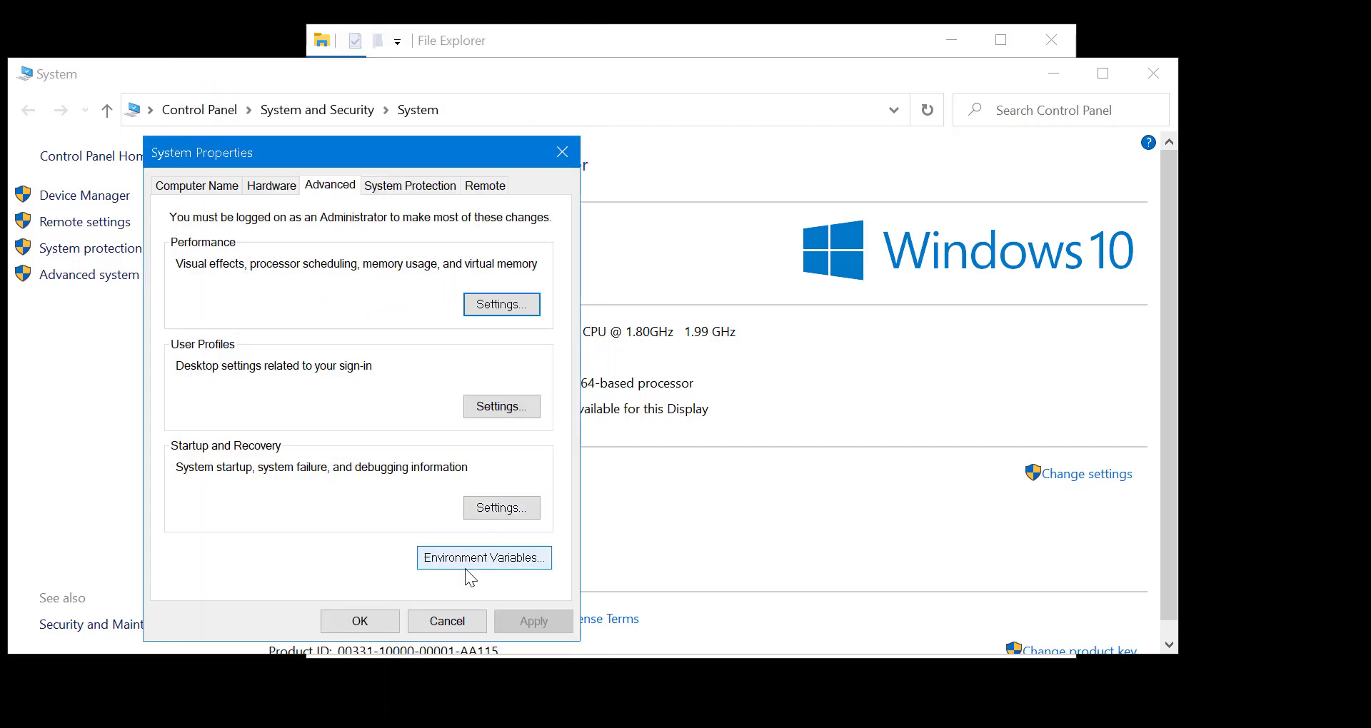